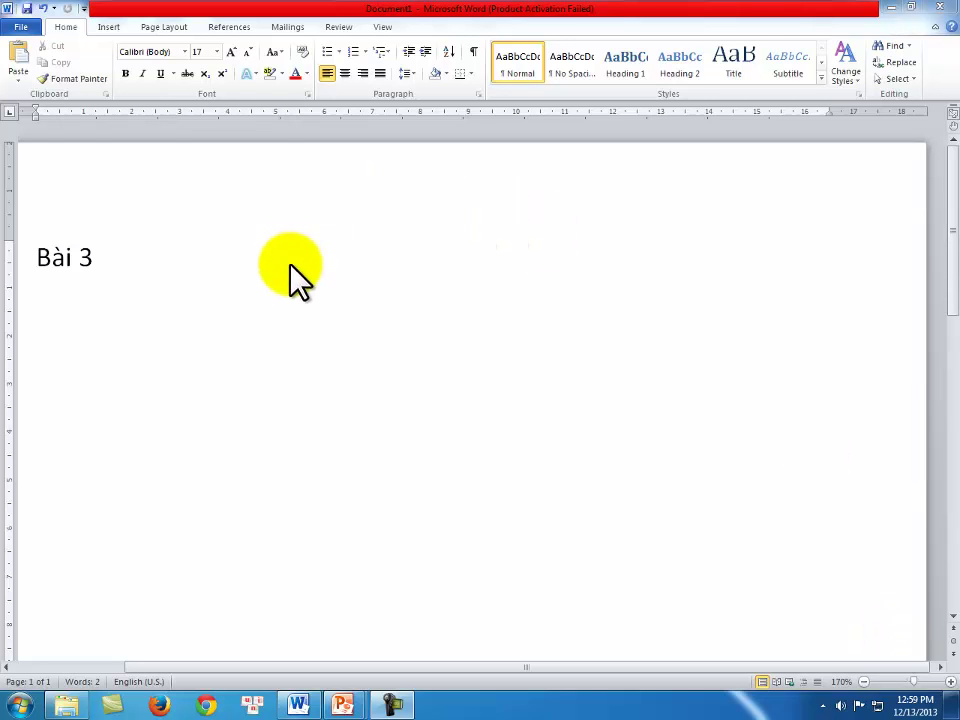
# Type the heading 'Bài 3: Tạo 1 trình diễn PowerPoint, thêm, xóa Slide' and a dash bullet 'Tạo bài trình diễn mới'.
pyautogui.write(': Taoj 1 ')
pyautogui.write('trinhf di')
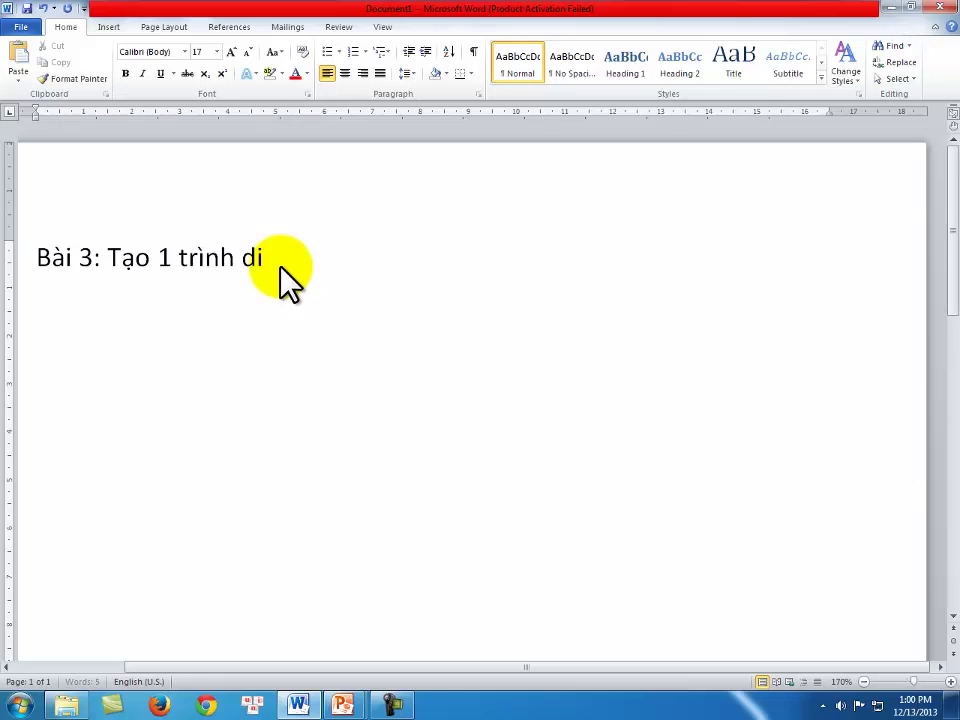
pyautogui.write(' Powert')
pyautogui.press('BackSpace')
pyautogui.write('P')
pyautogui.press('BackSpace')
pyautogui.write('Point')
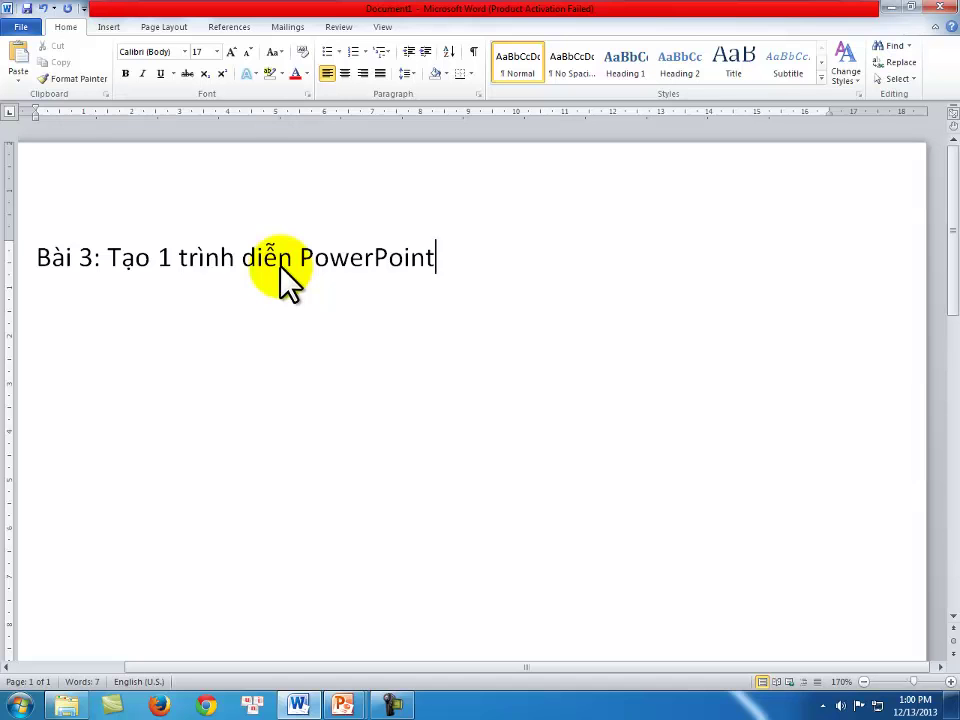
pyautogui.write(', thêm')
pyautogui.write(', x')
pyautogui.write('s')
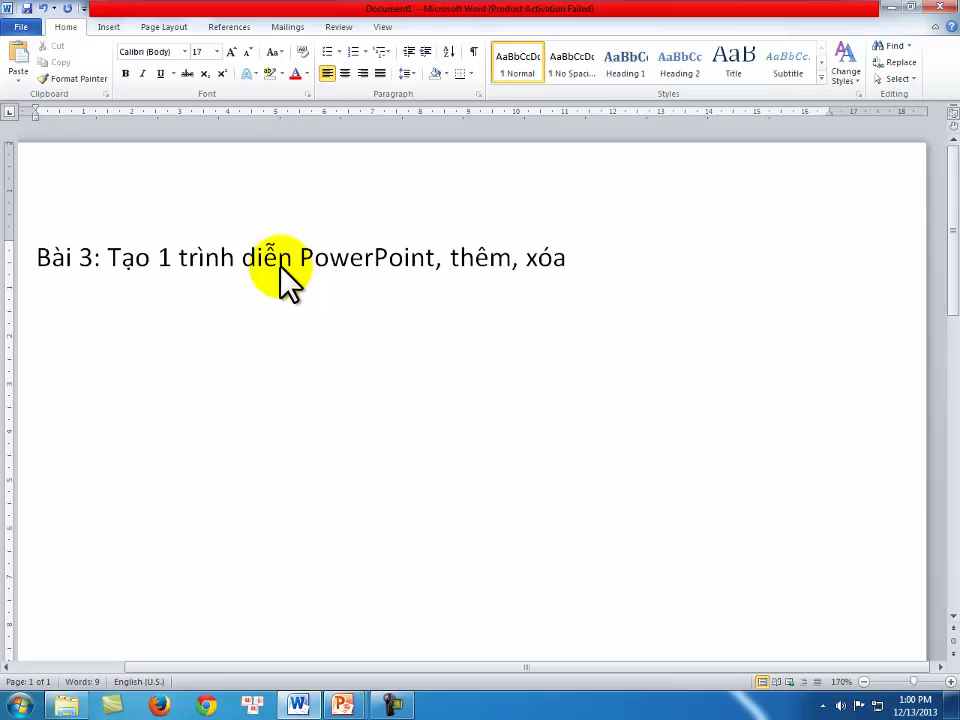
pyautogui.write(' Slide')
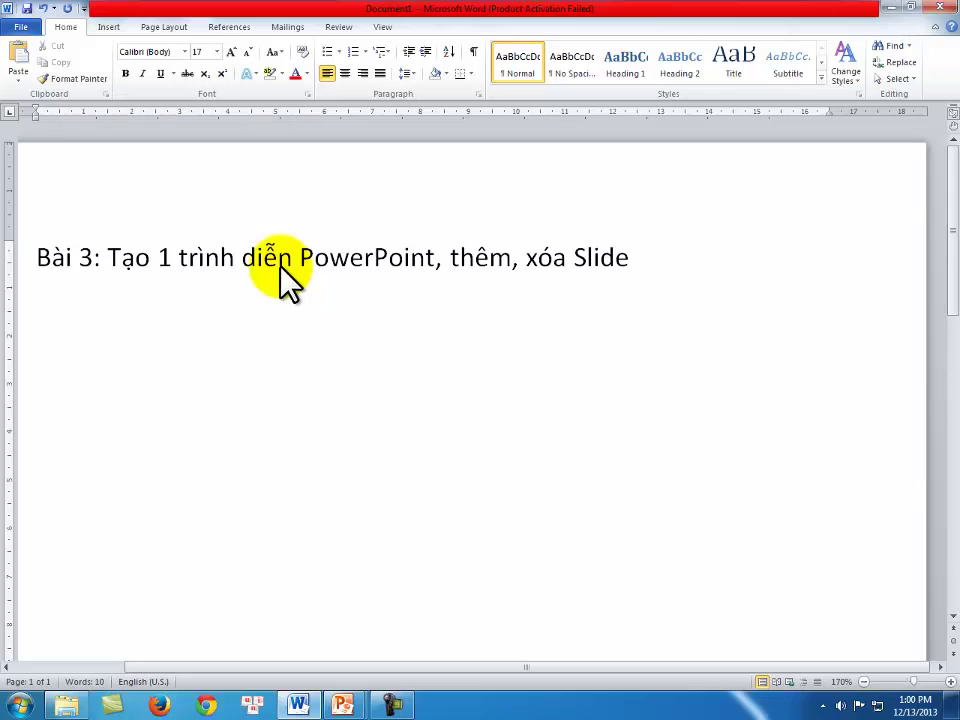
pyautogui.press('Return')
pyautogui.write('- Tạo baif trinhf dieexn mowis')
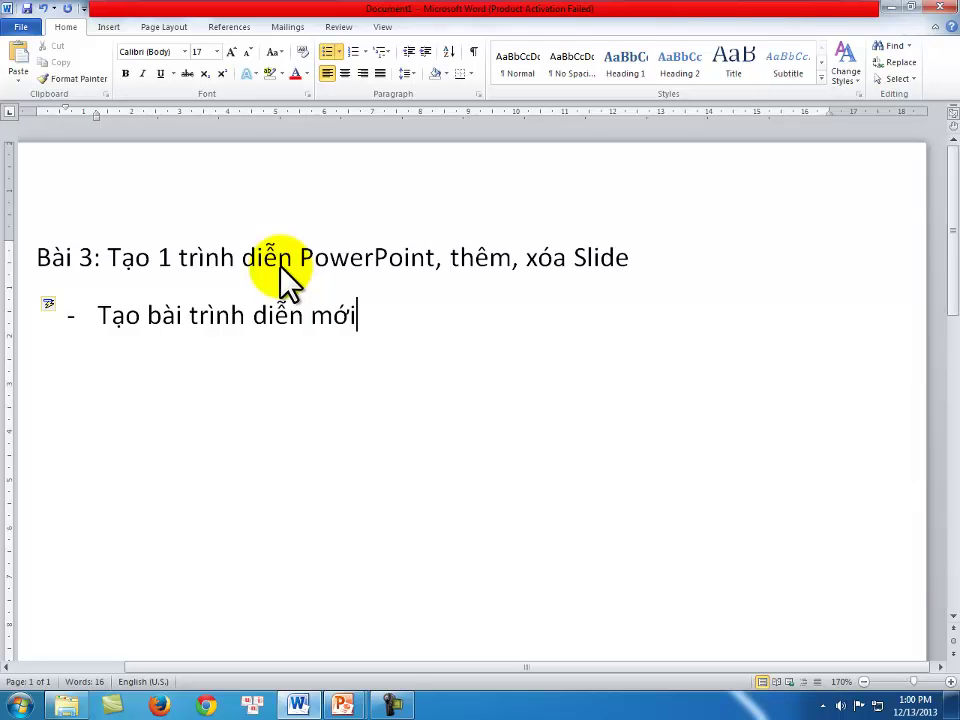
# Add the bullets 'Thêm, xóa 1 Slide' and 'Di chuyển qua lại giữa các Slide'.
pyautogui.press('Return')
pyautogui.write('Th')
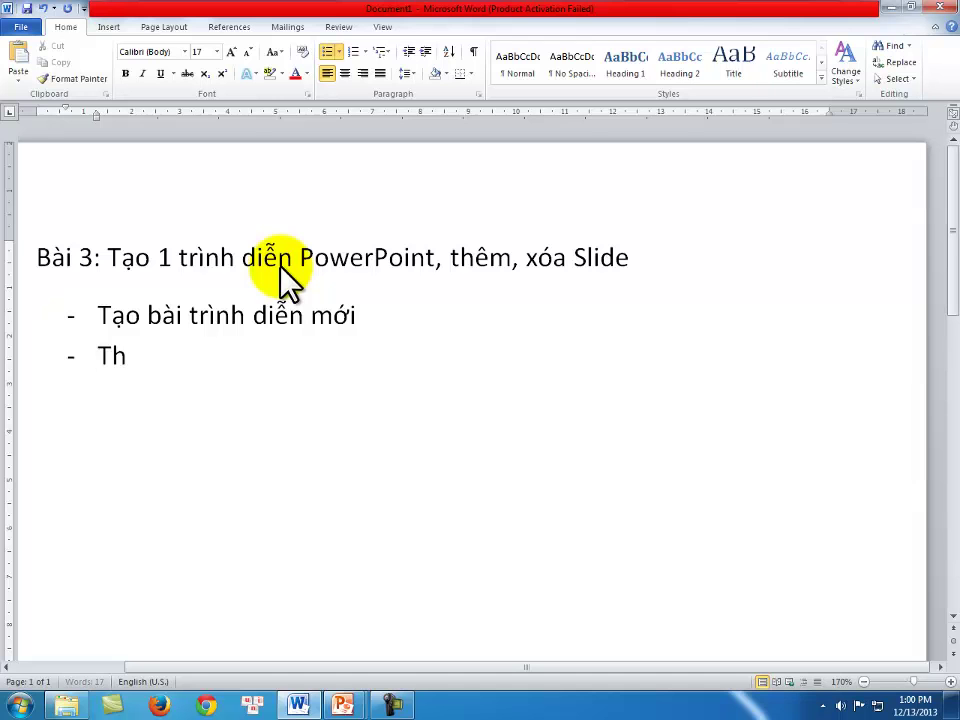
pyautogui.write('eem')
pyautogui.press('BackSpace')
pyautogui.write(', xoas 1 Slide')
pyautogui.press('Return')
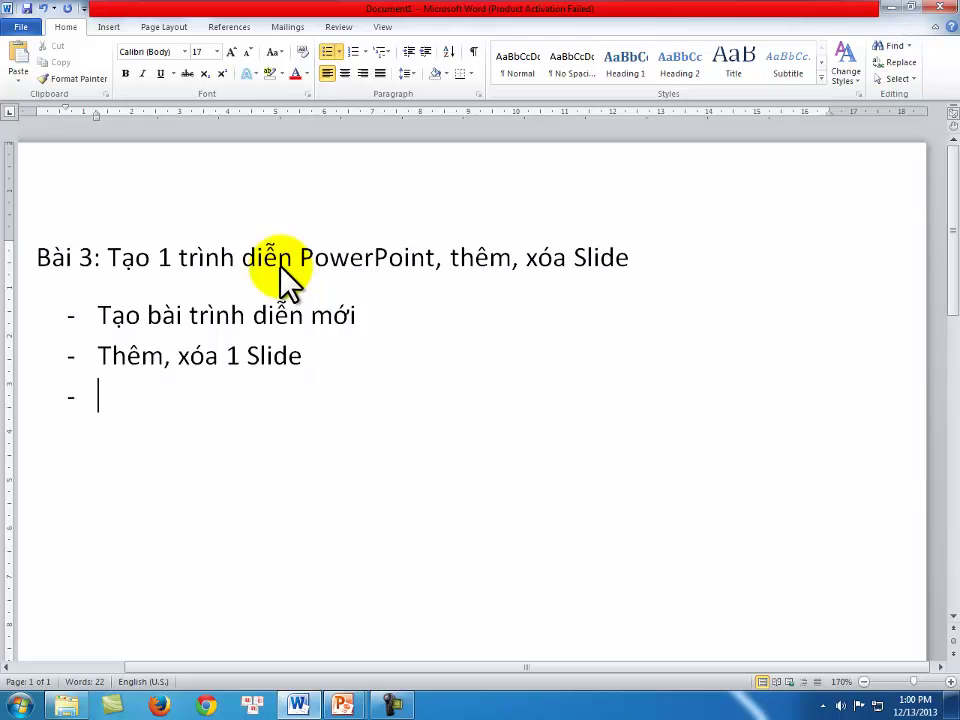
pyautogui.write('Di chuyển')
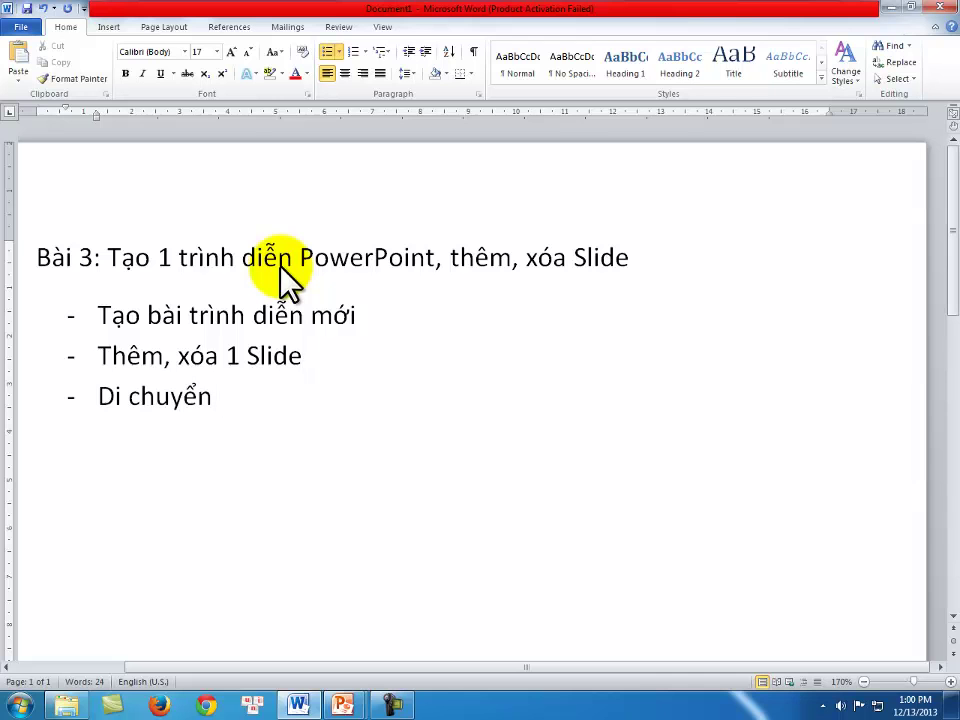
pyautogui.write(' qua laại giơax')
pyautogui.press('BackSpace')
pyautogui.press('BackSpace')
pyautogui.press('BackSpace')
pyautogui.press('BackSpace')
pyautogui.write('iưax ca')
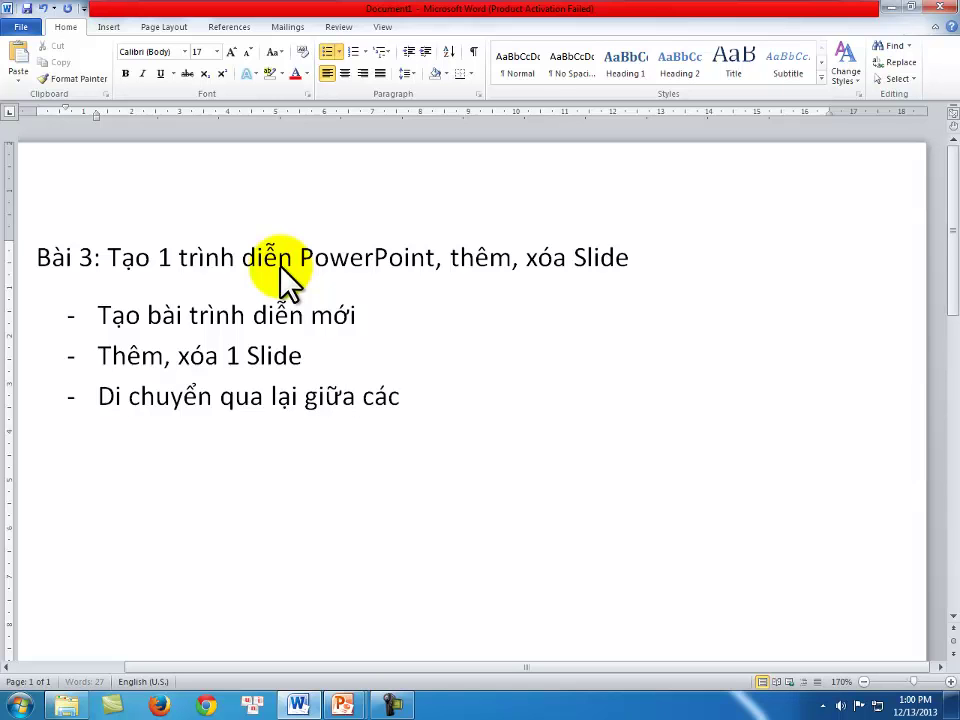
pyautogui.write(' Slide')
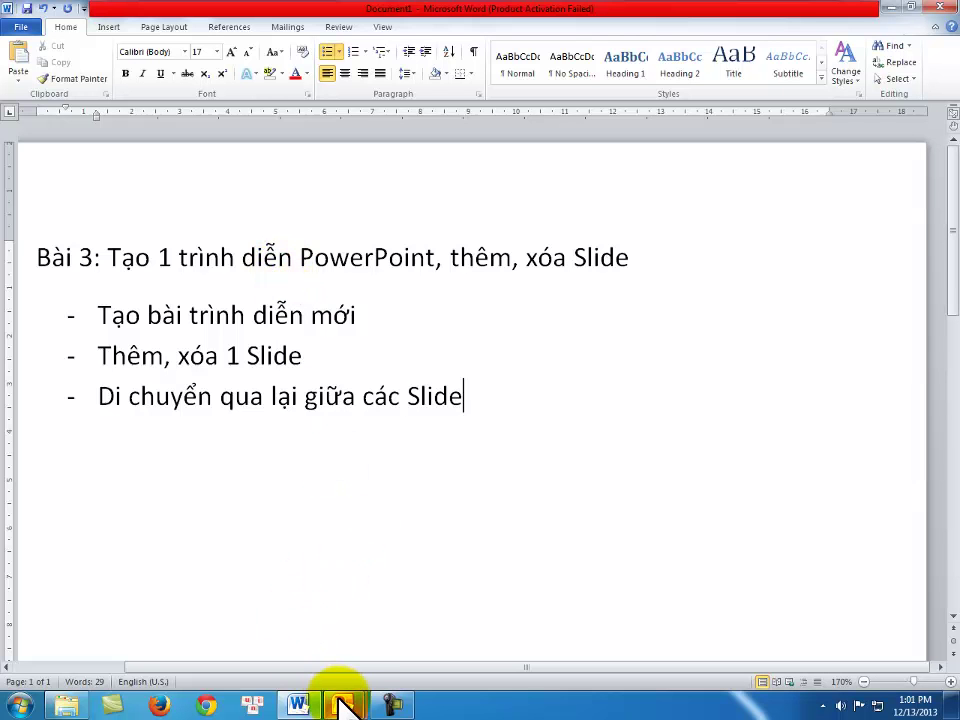
# Bring up the Bài tập Buổi 4 deck and review its slides through to the boat slide.
pyautogui.moveTo(343, 700)
pyautogui.click(413, 610)
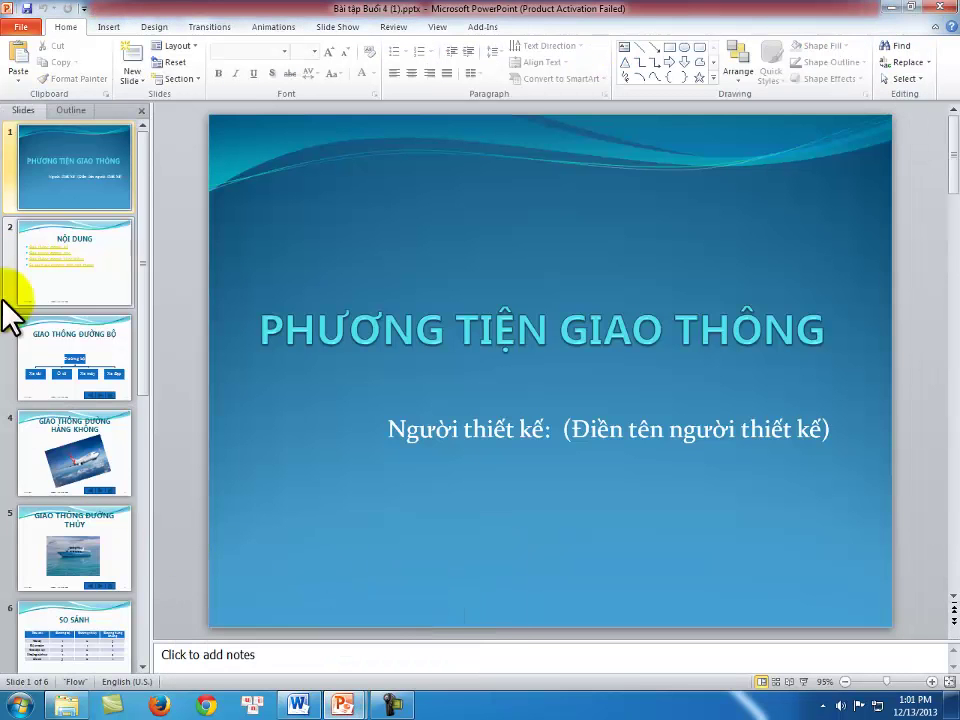
pyautogui.click(65, 235)
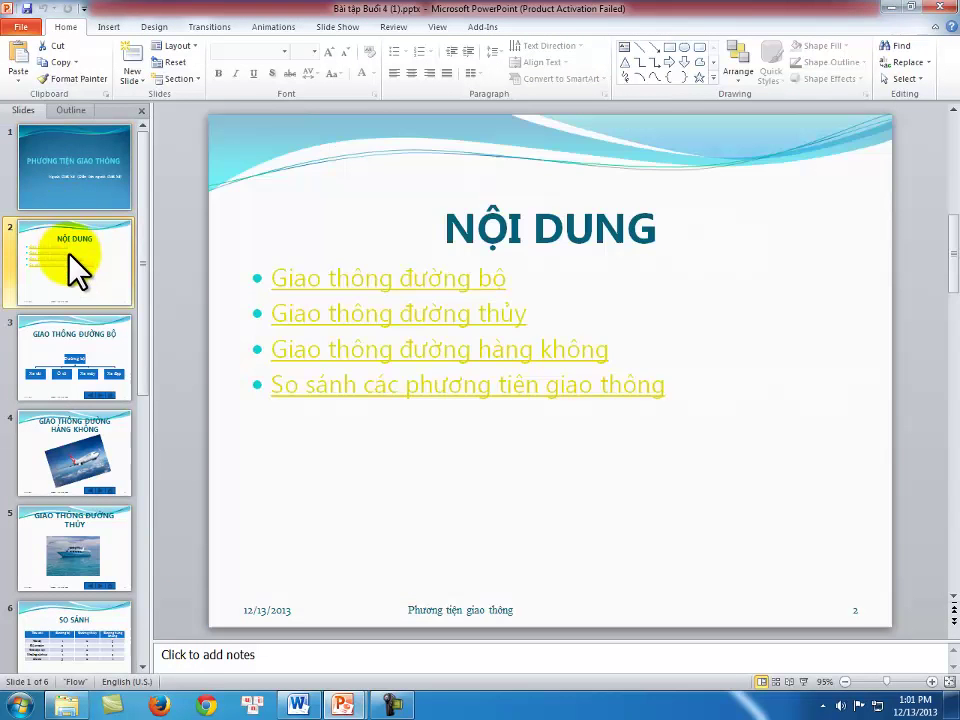
pyautogui.click(58, 357)
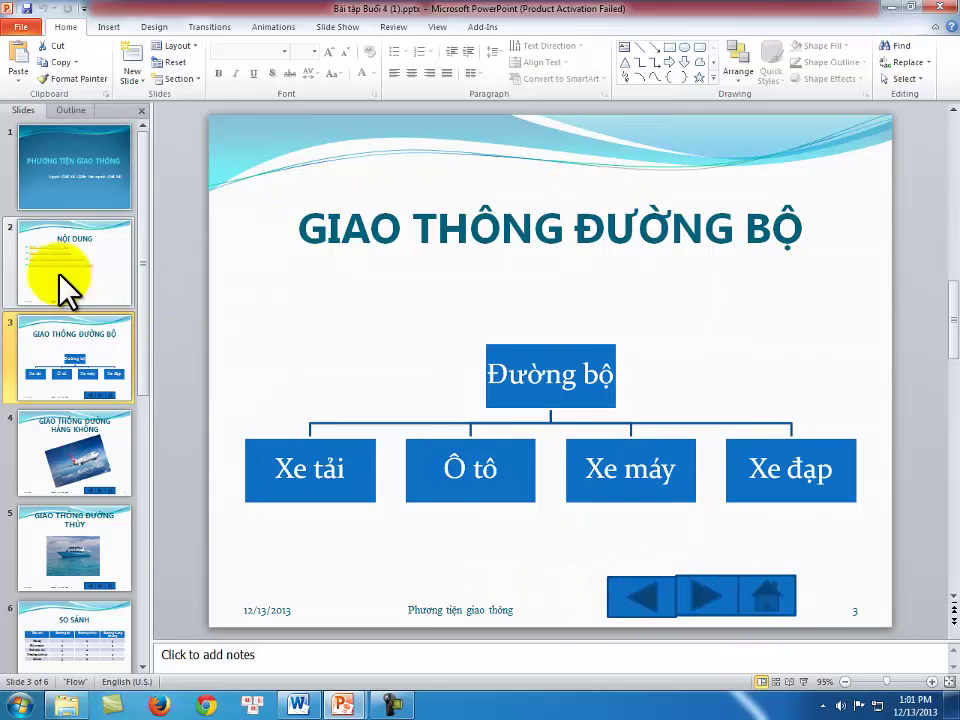
pyautogui.click(50, 180)
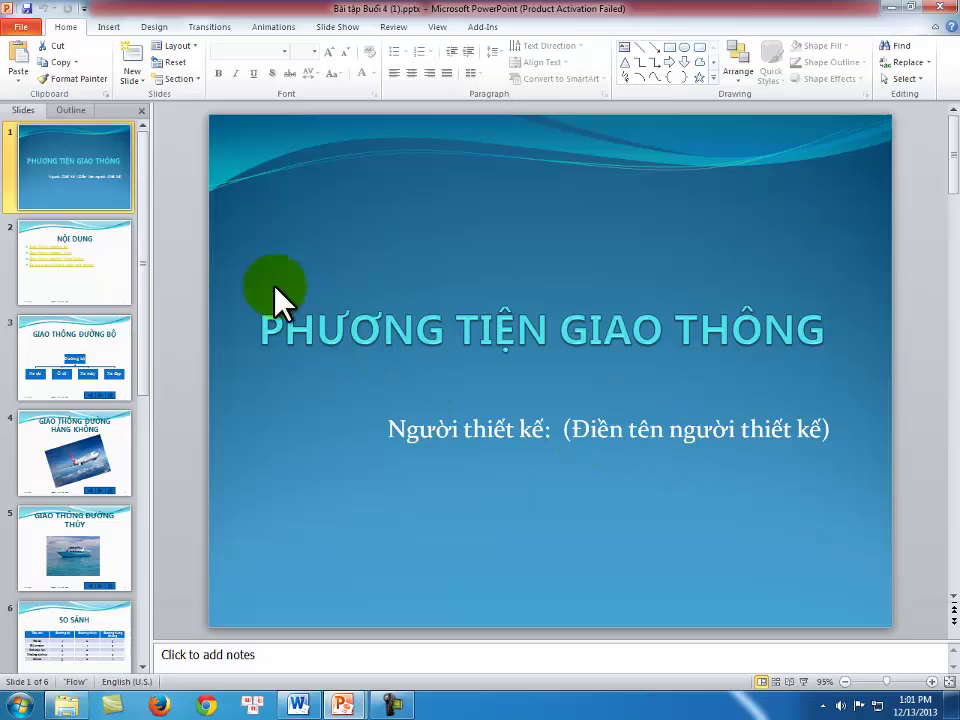
pyautogui.click(111, 262)
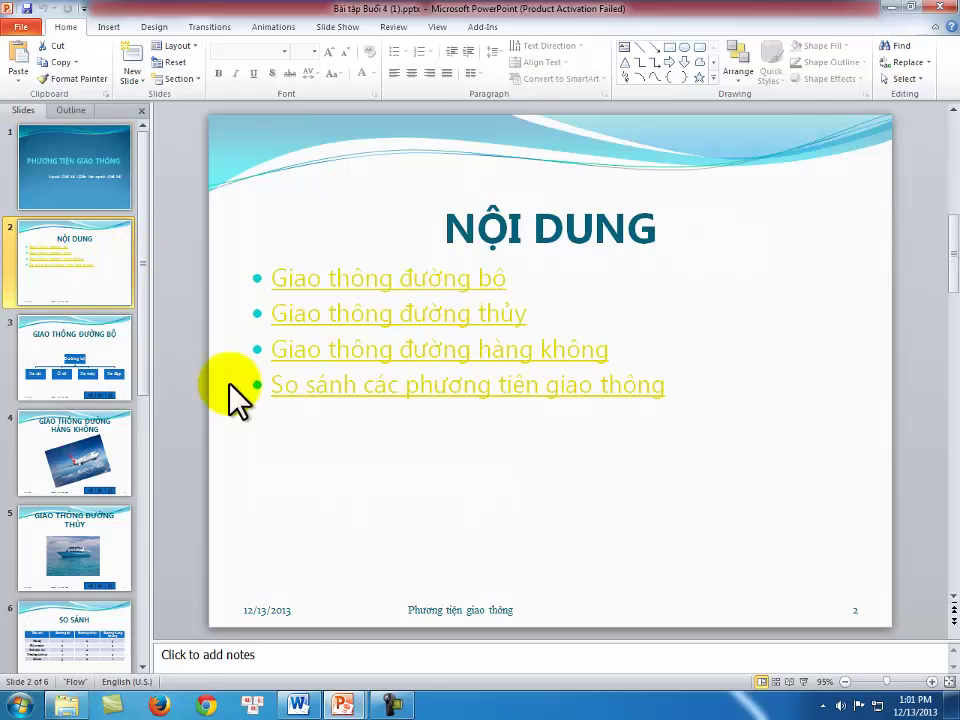
pyautogui.click(103, 373)
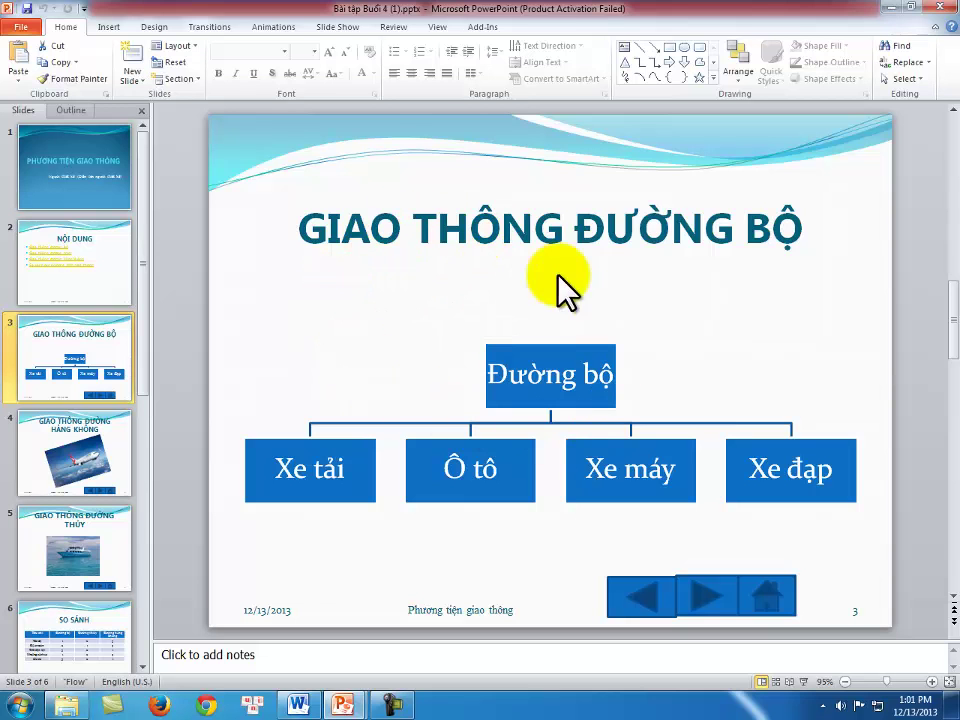
pyautogui.click(74, 443)
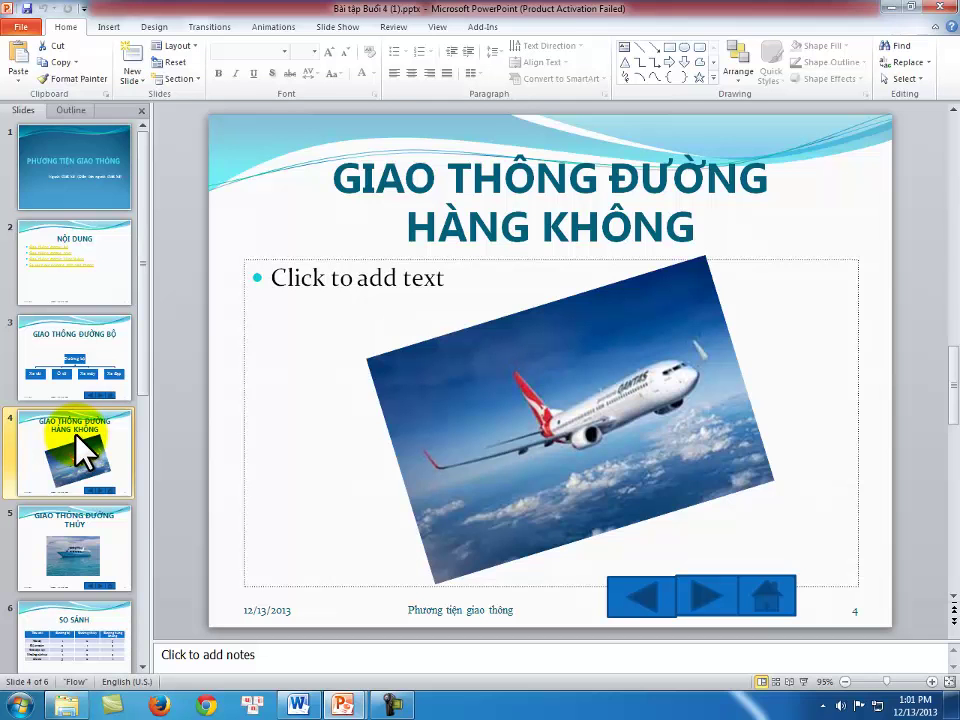
pyautogui.click(72, 530)
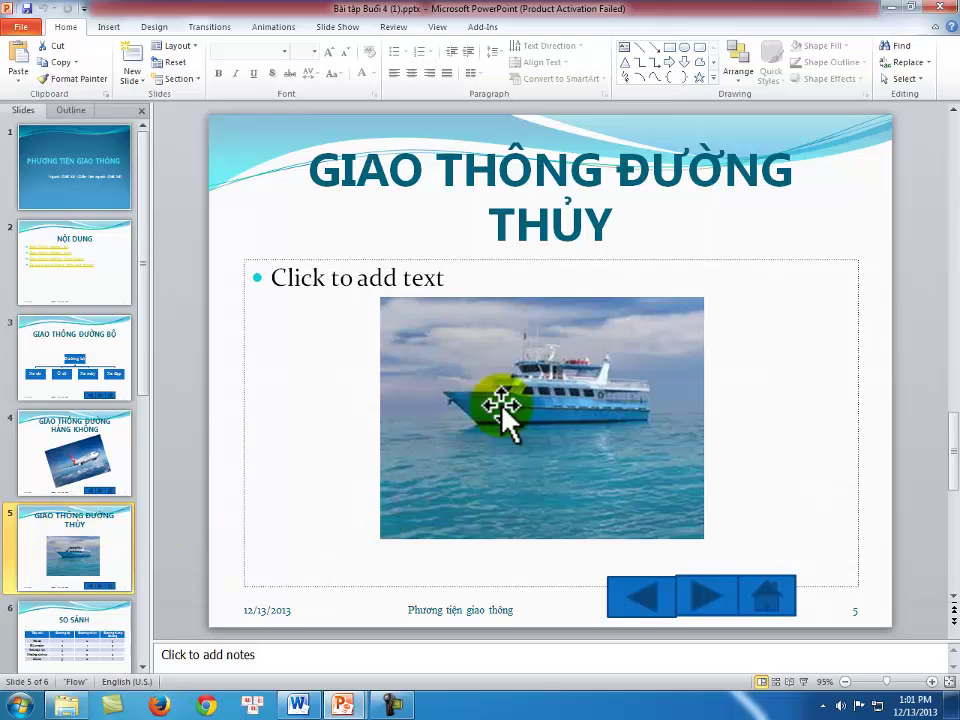
# Step through slides 1 to 5 again, ending on GIAO THÔNG ĐƯỜNG THỦY.
pyautogui.click(89, 172)
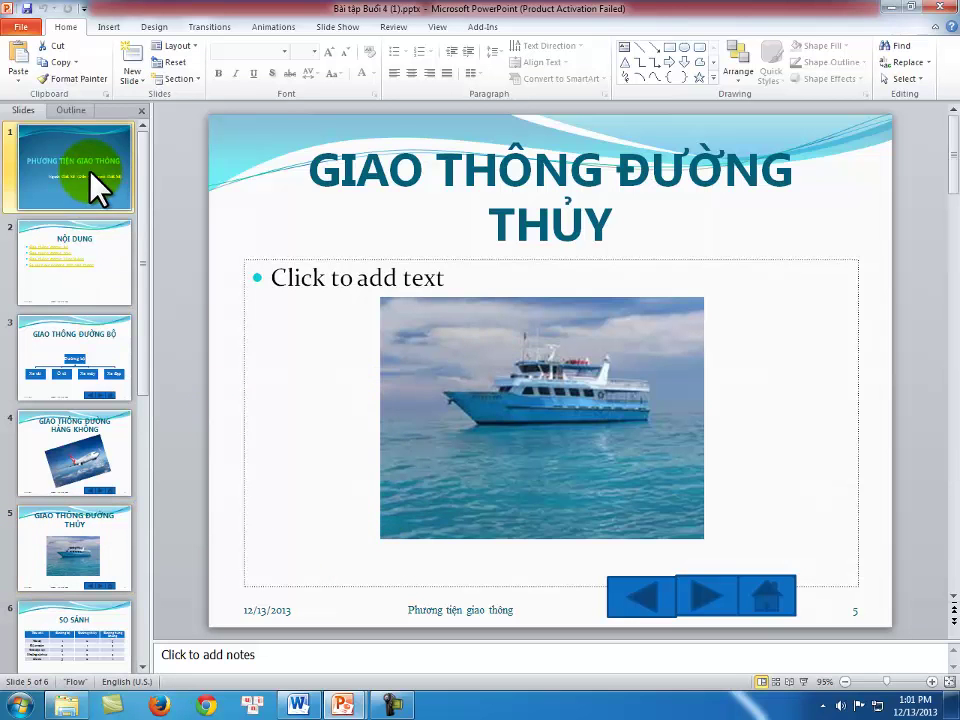
pyautogui.click(94, 248)
pyautogui.click(96, 338)
pyautogui.click(88, 425)
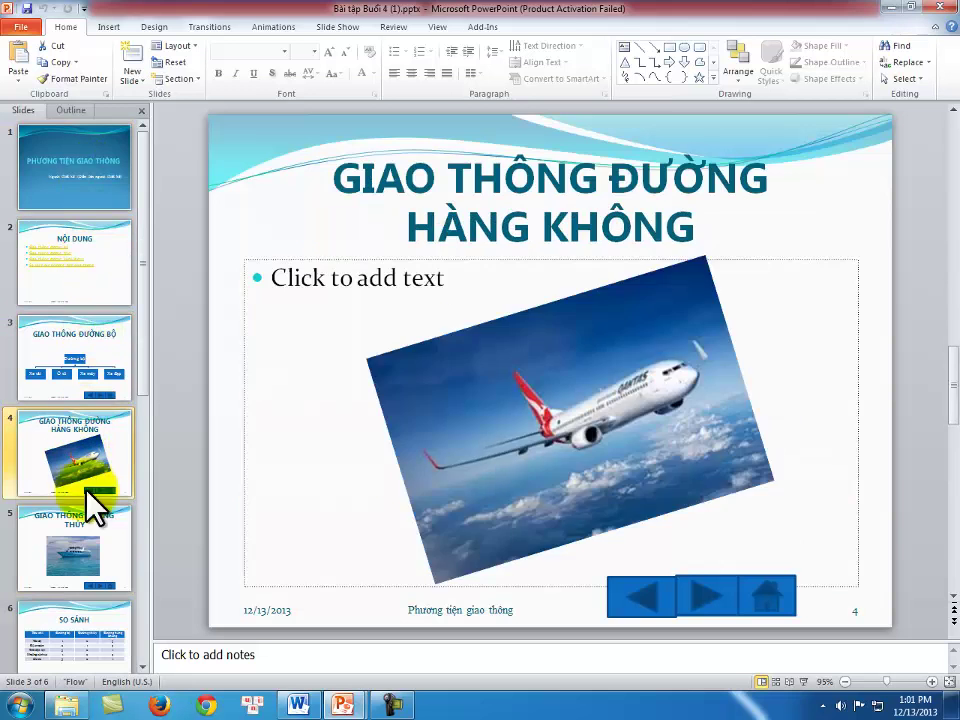
pyautogui.click(90, 515)
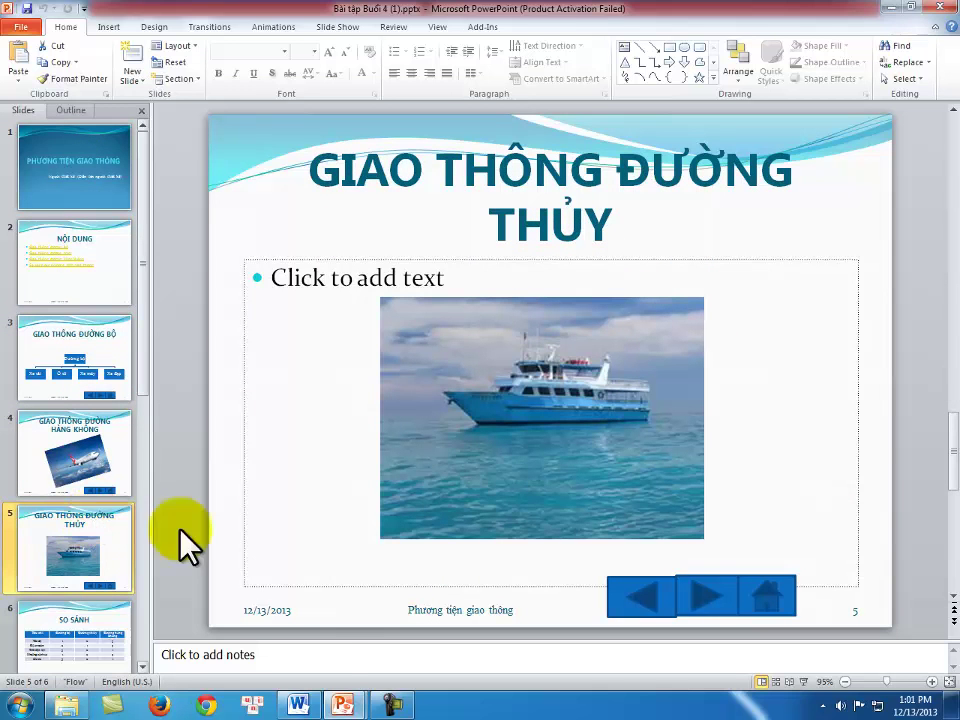
# Switch to Presentation1 and delete the two extra slides.
pyautogui.moveTo(343, 704)
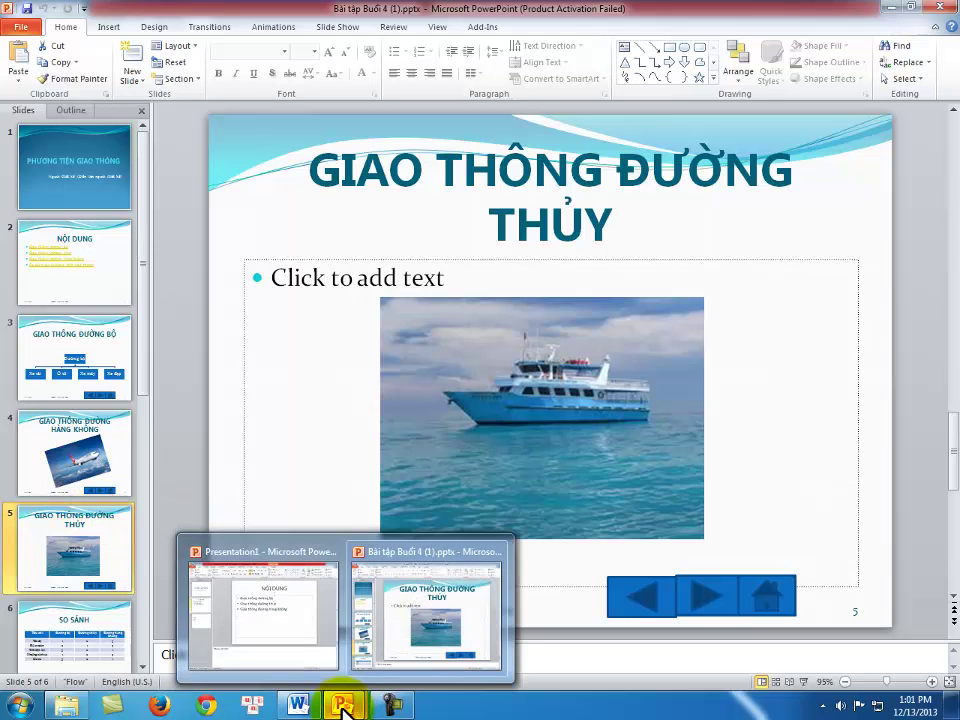
pyautogui.click(289, 642)
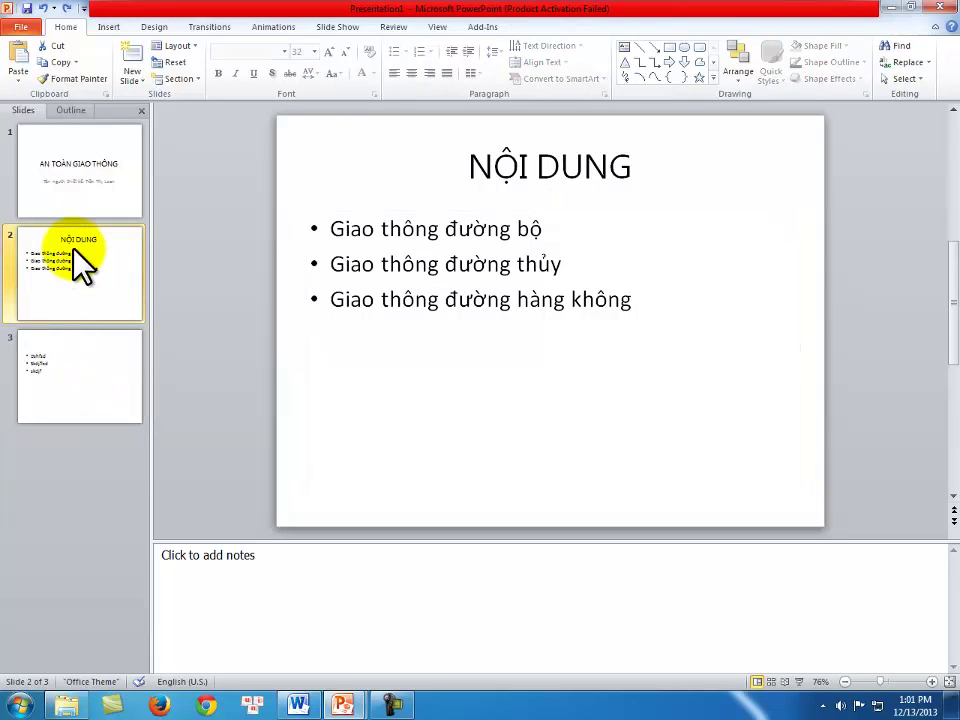
pyautogui.press('Delete')
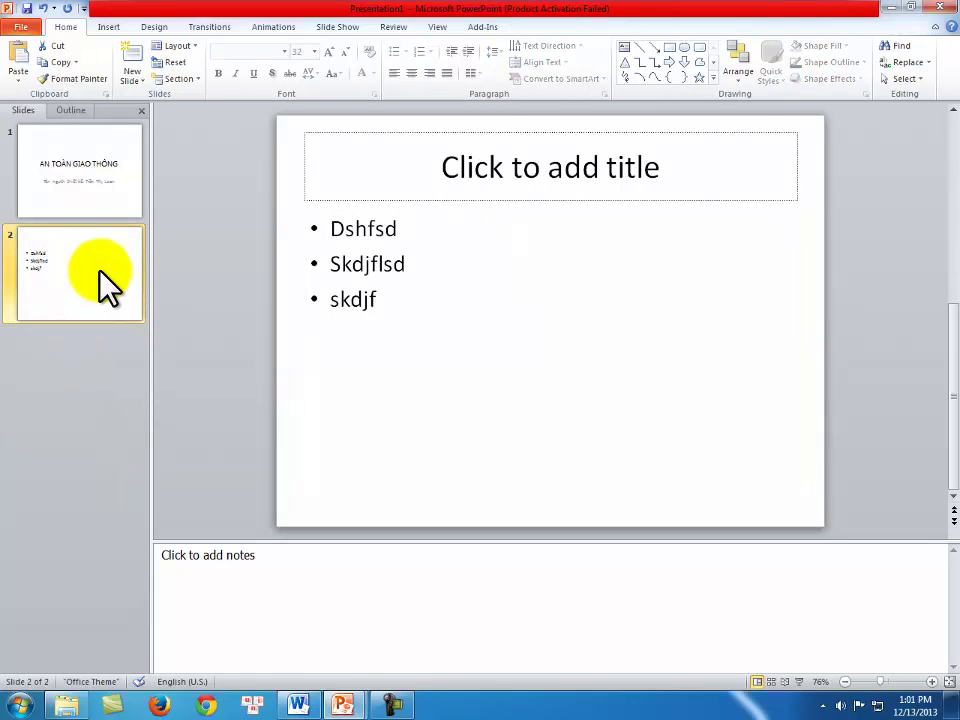
pyautogui.press('Delete')
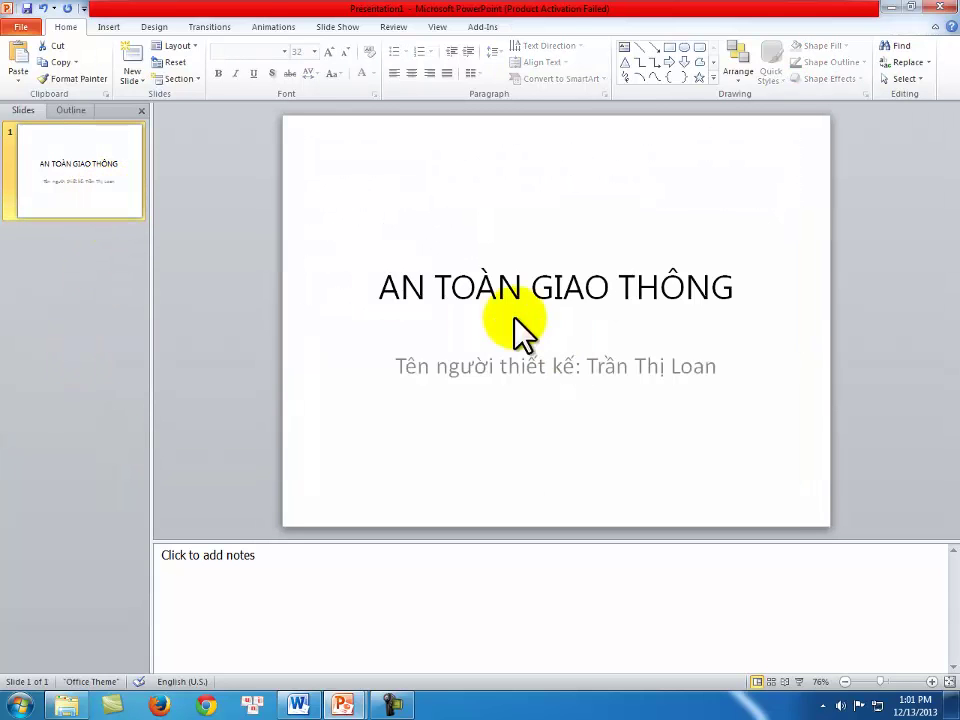
# Replace 'AN TOÀN' in the title with 'PHƯƠNG TIỆN' to read PHƯƠNG TIỆN GIAO THÔNG.
pyautogui.click(488, 284)
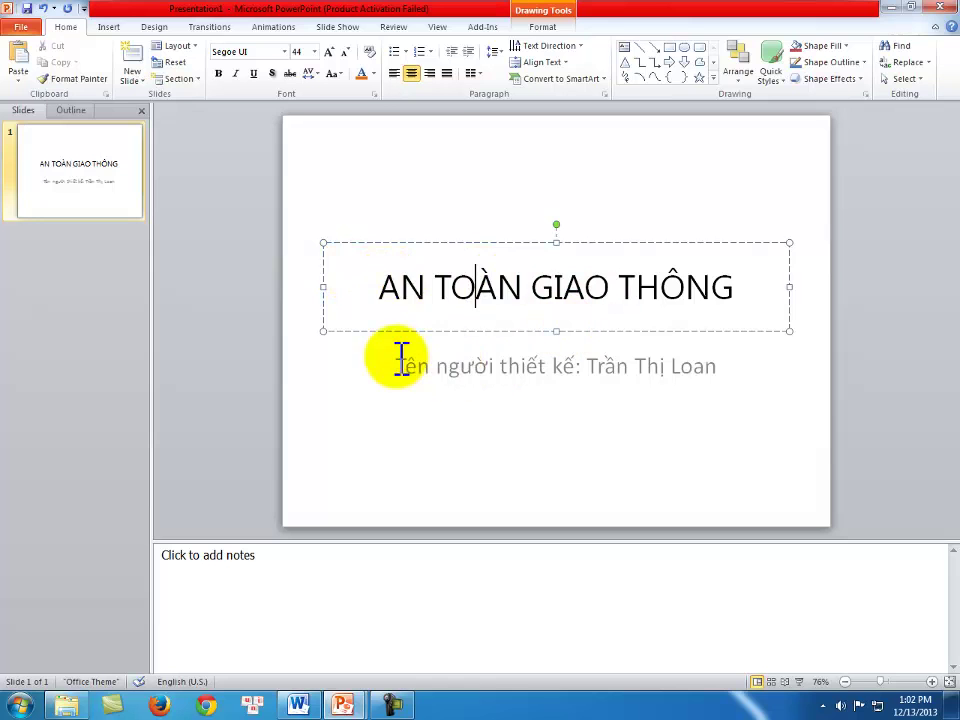
pyautogui.moveTo(380, 287); pyautogui.dragTo(505, 284)
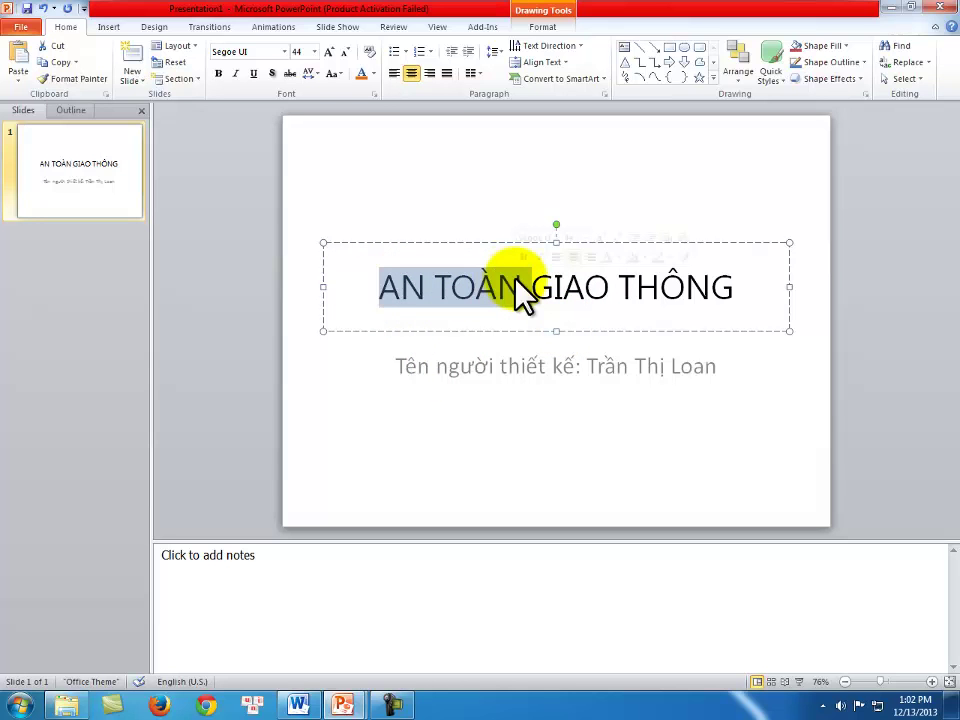
pyautogui.write('PHƯƠNG')
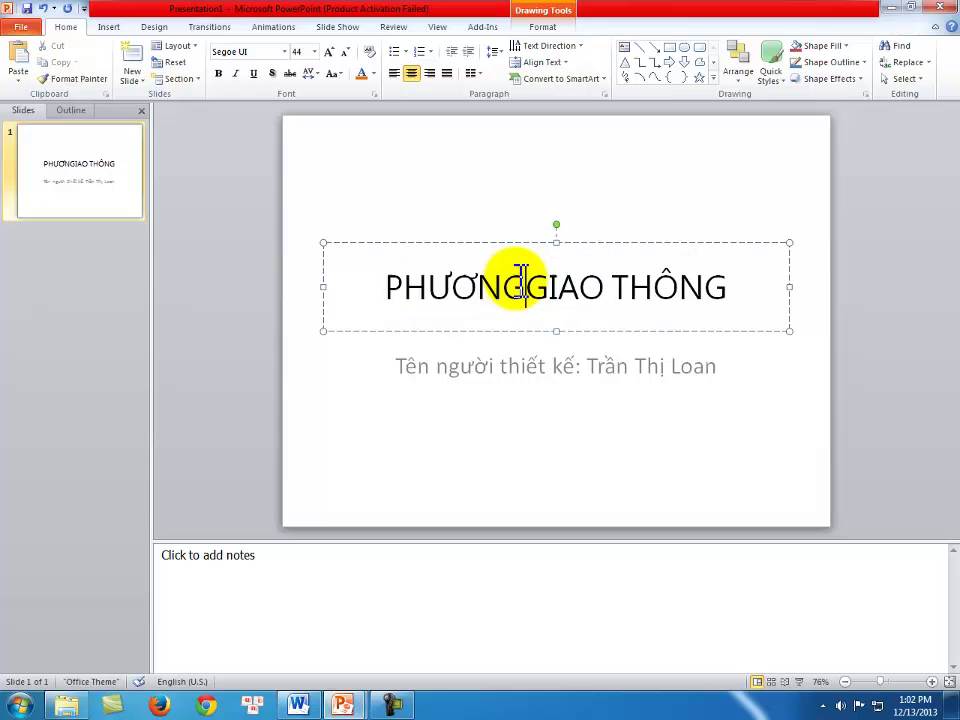
pyautogui.write(' TIỆN')
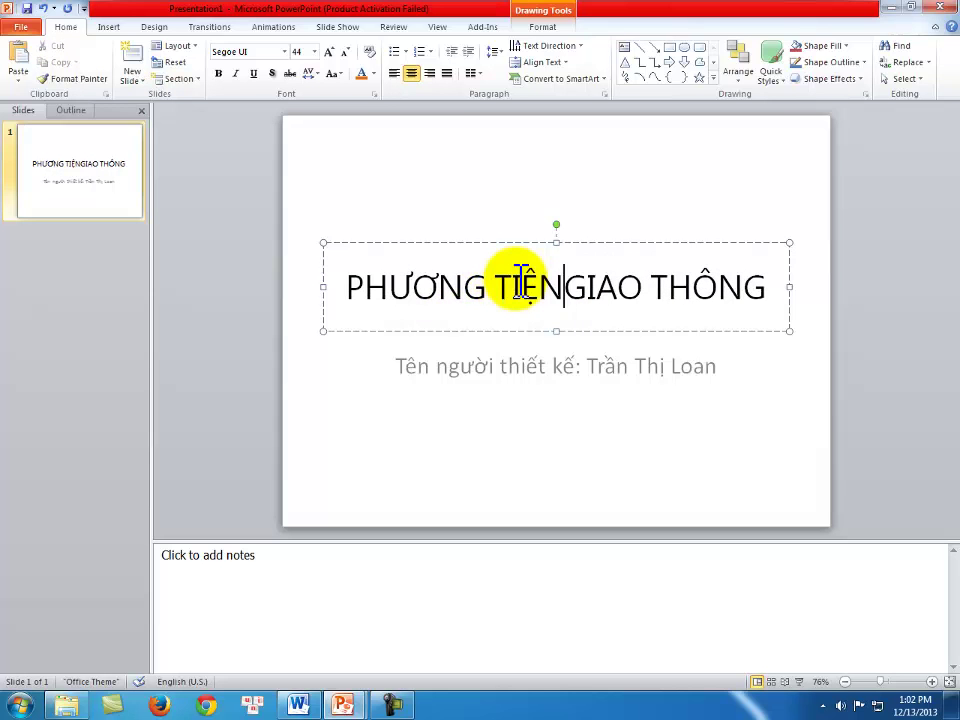
pyautogui.click(95, 178)
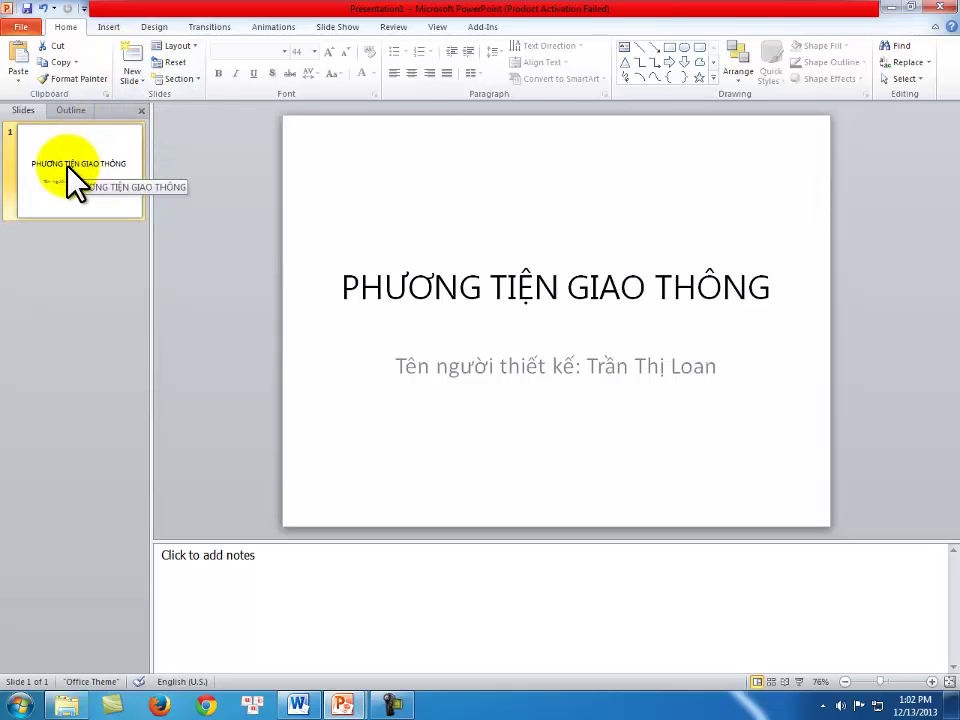
# Add a blank second slide, then view the reference deck's NỘI DUNG slide.
pyautogui.hotkey('ctrl', 'm')
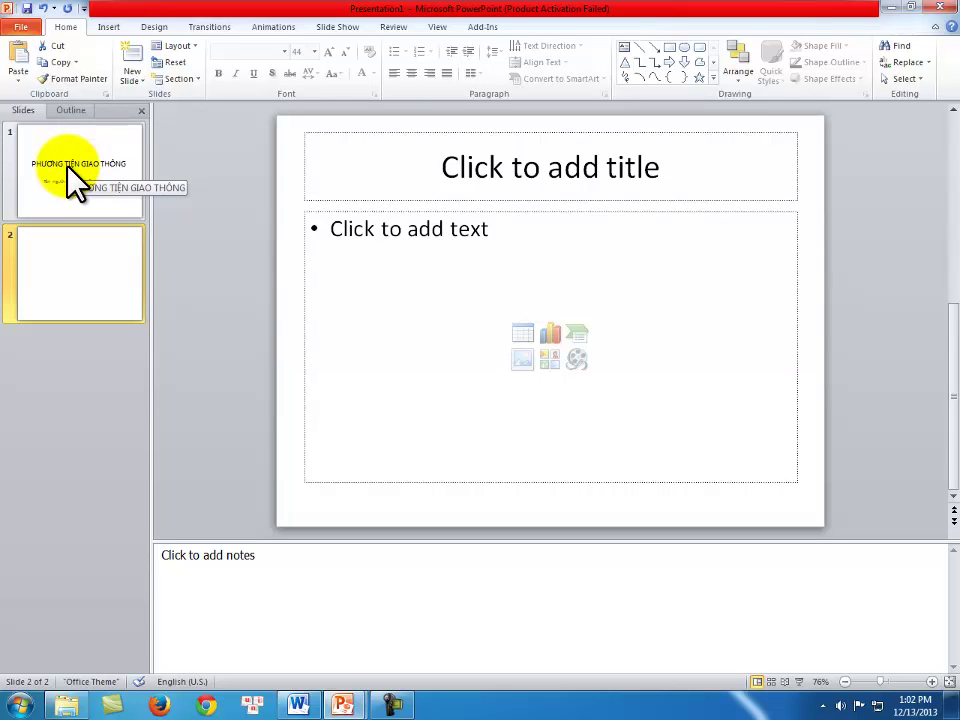
pyautogui.click(502, 180)
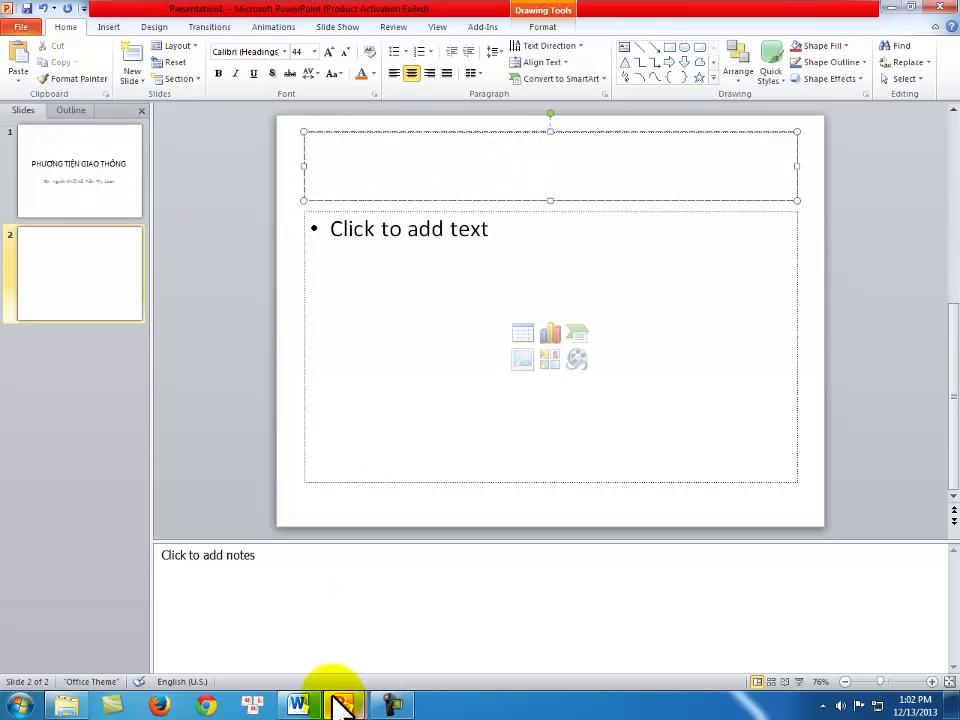
pyautogui.moveTo(338, 703)
pyautogui.click(415, 620)
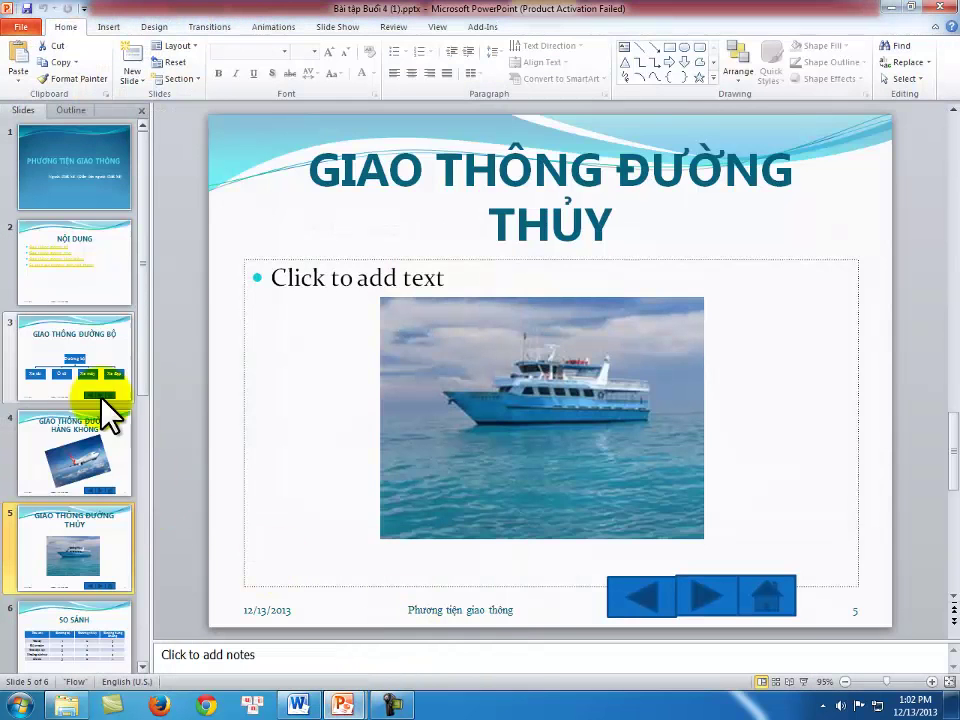
pyautogui.click(48, 265)
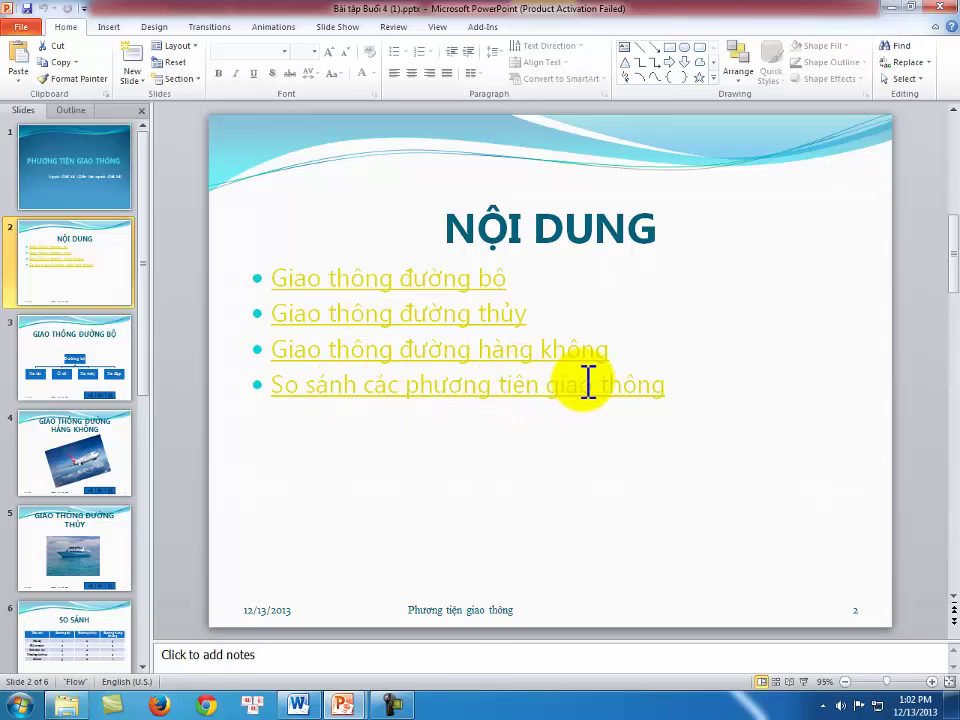
# Back in Presentation1, title slide 2 'NỘI DUNG'.
pyautogui.moveTo(345, 705)
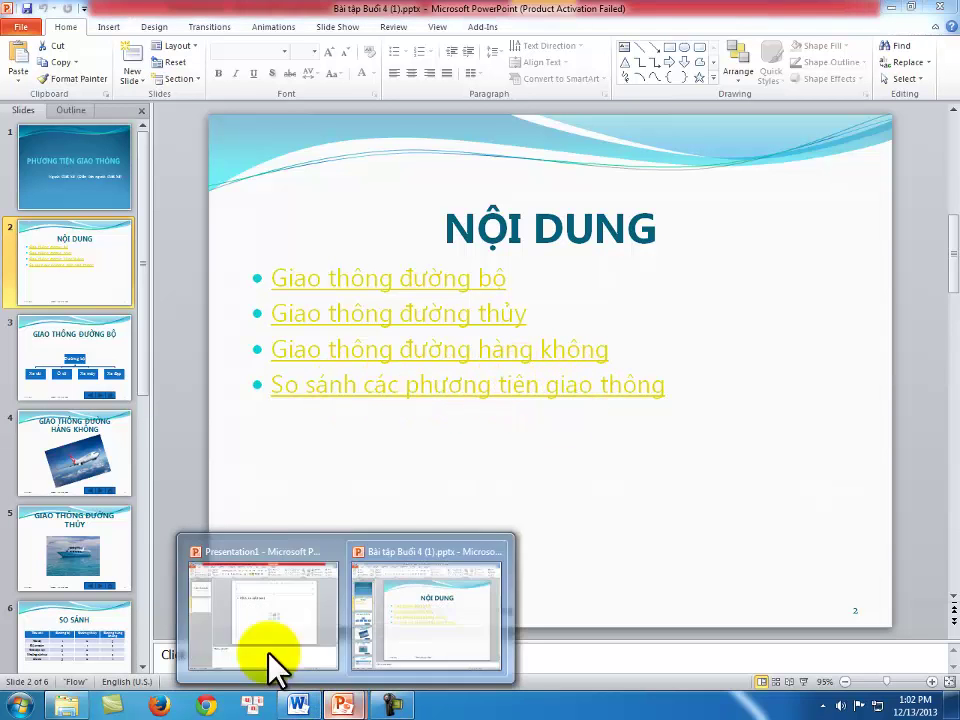
pyautogui.click(272, 621)
pyautogui.write('NỘI')
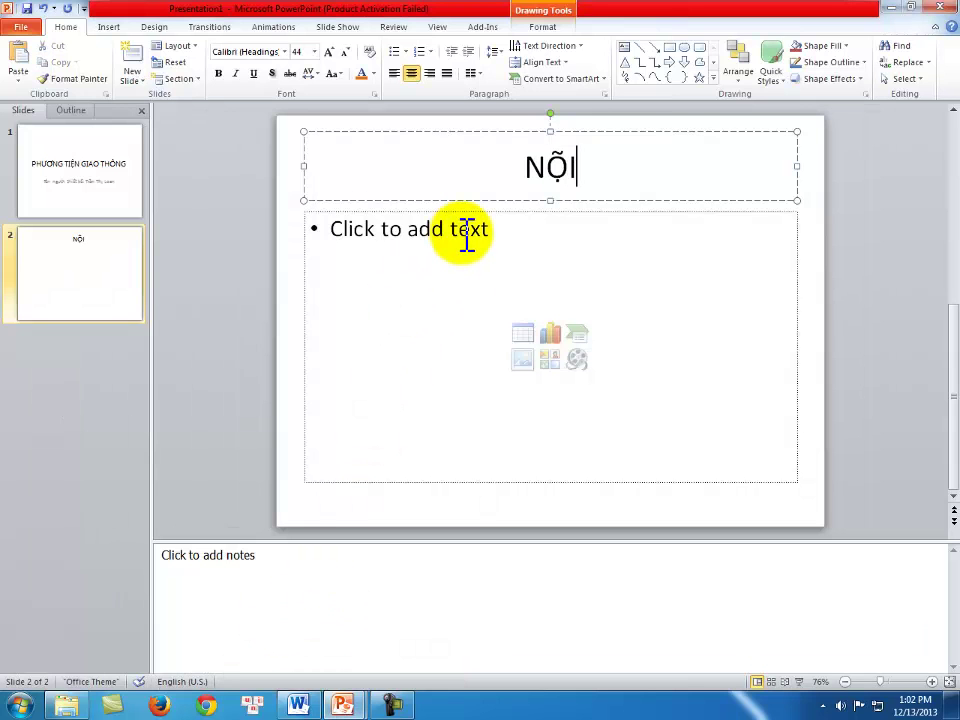
pyautogui.write(' DUNG')
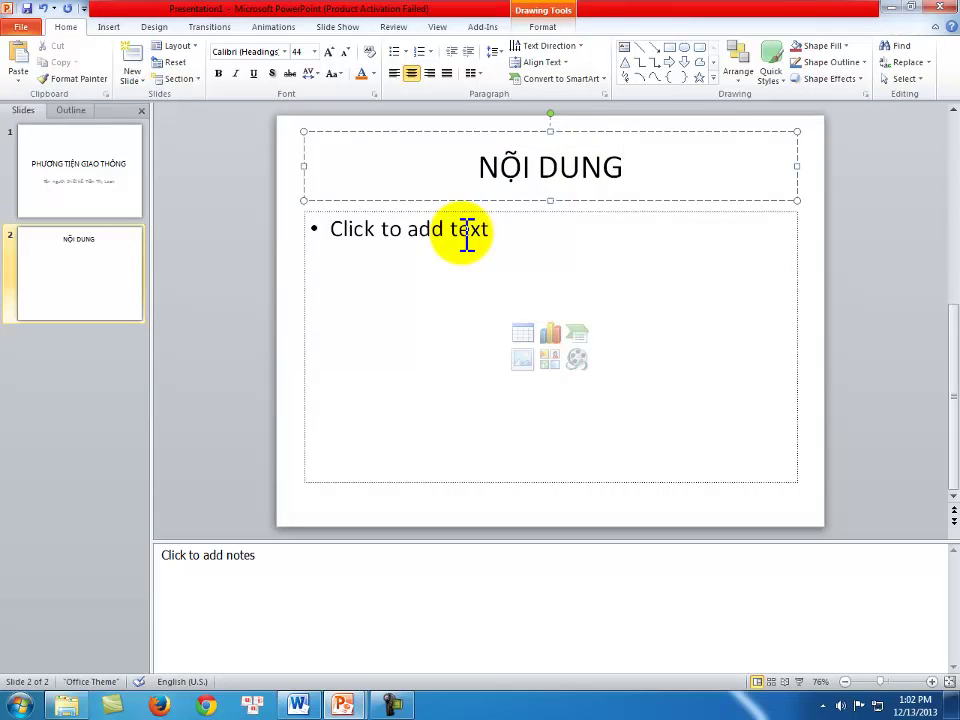
# List the bullets Giao thông đường bộ, đường hàng không, đường thủy, and So sánh.
pyautogui.click(515, 255)
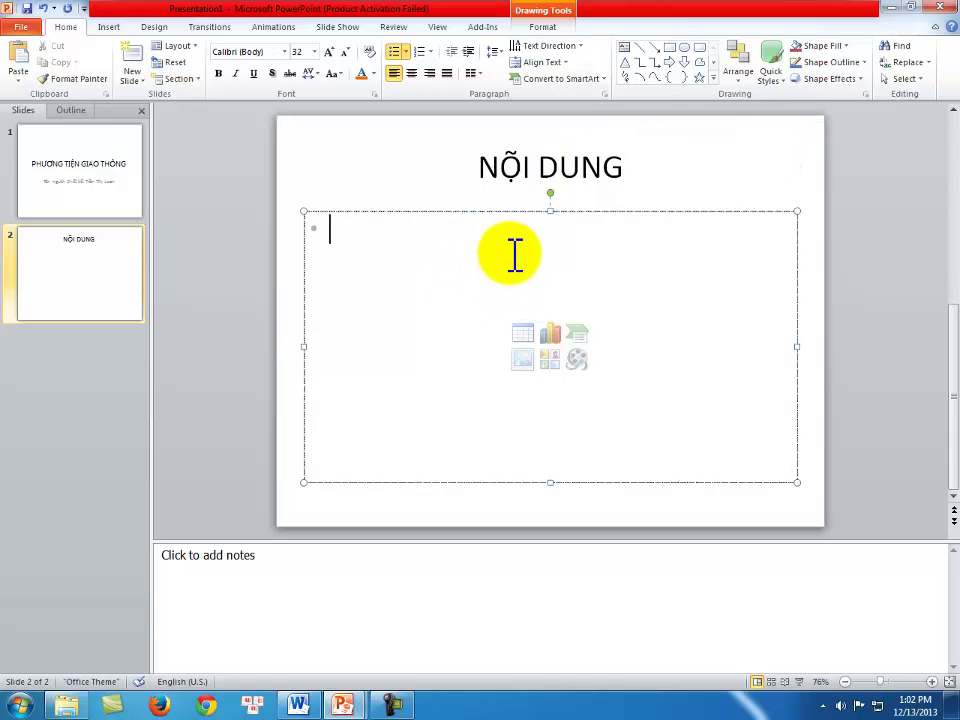
pyautogui.write('Giao thông đương bộ')
pyautogui.press('Return')
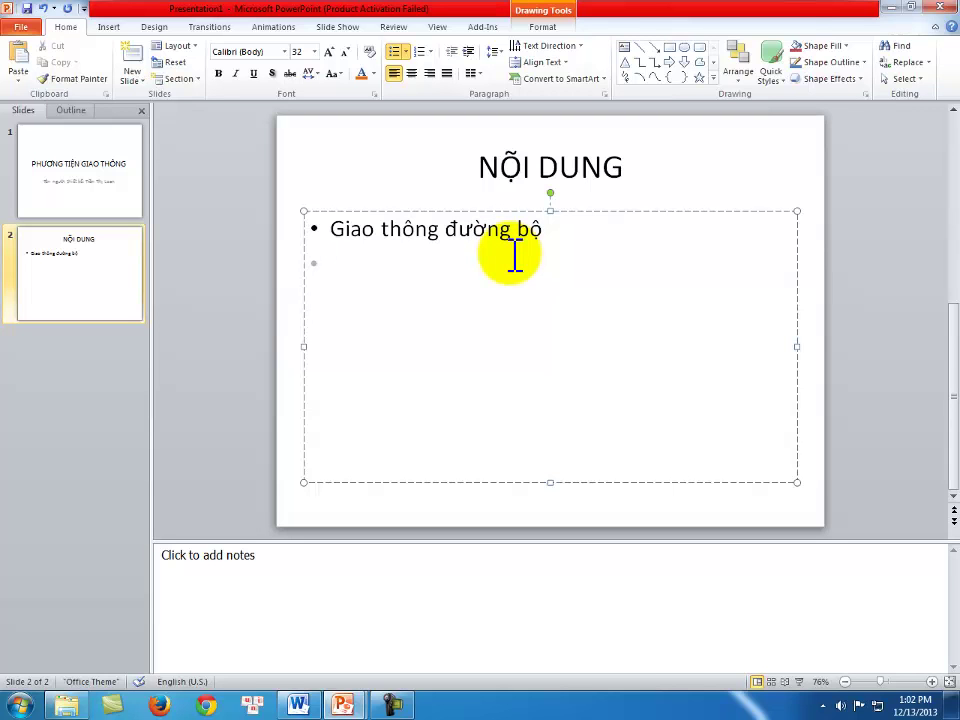
pyautogui.write('Giao thông đươờng hang ')
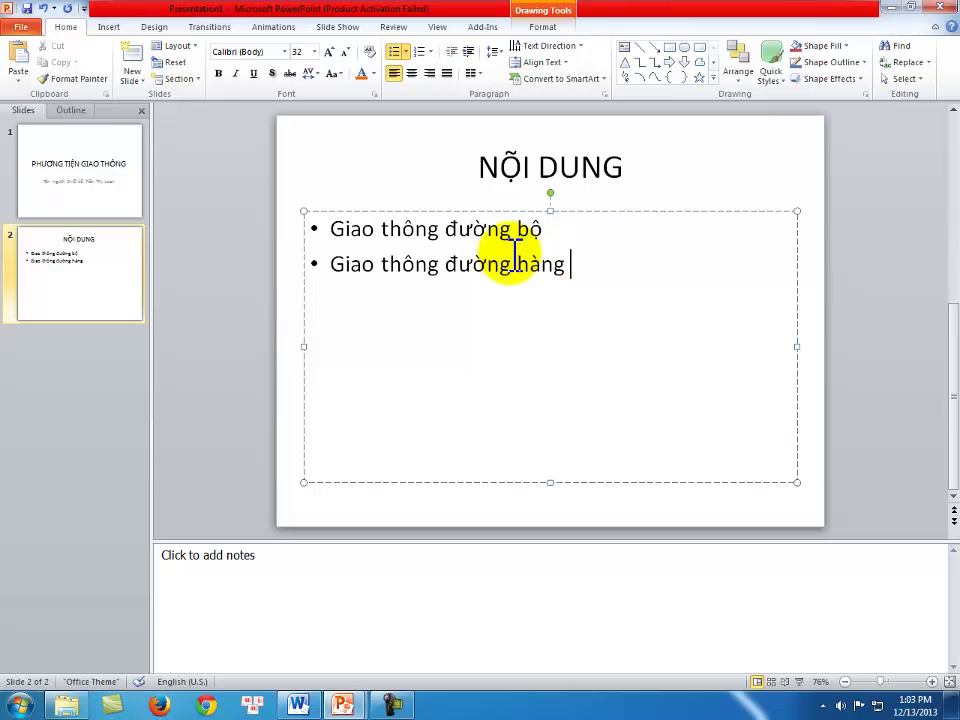
pyautogui.write('không')
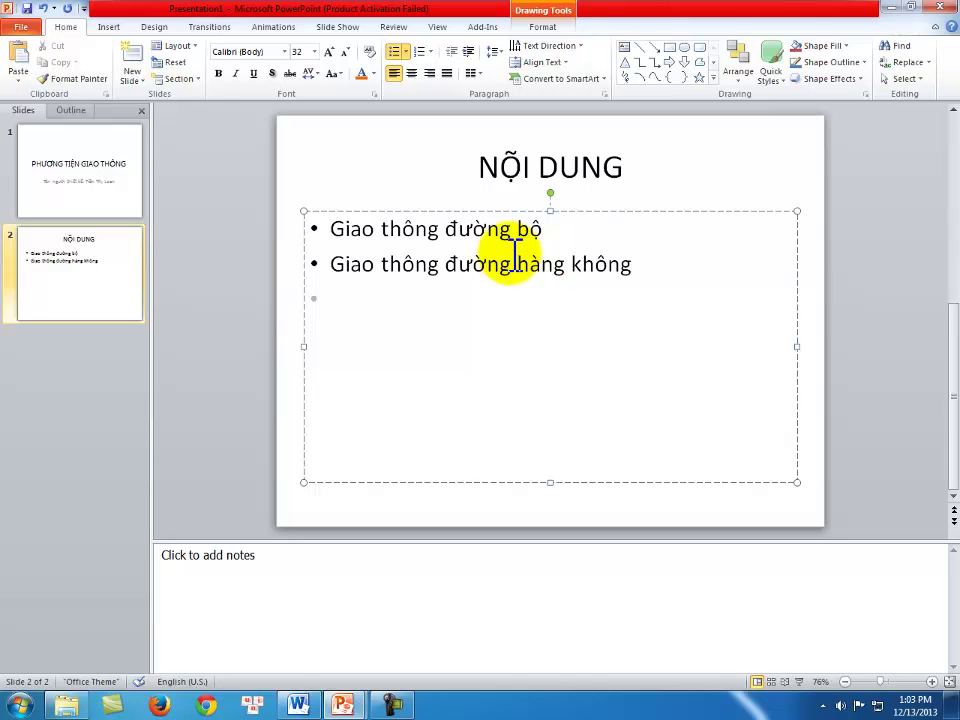
pyautogui.write('Giao thông đuơng thuye')
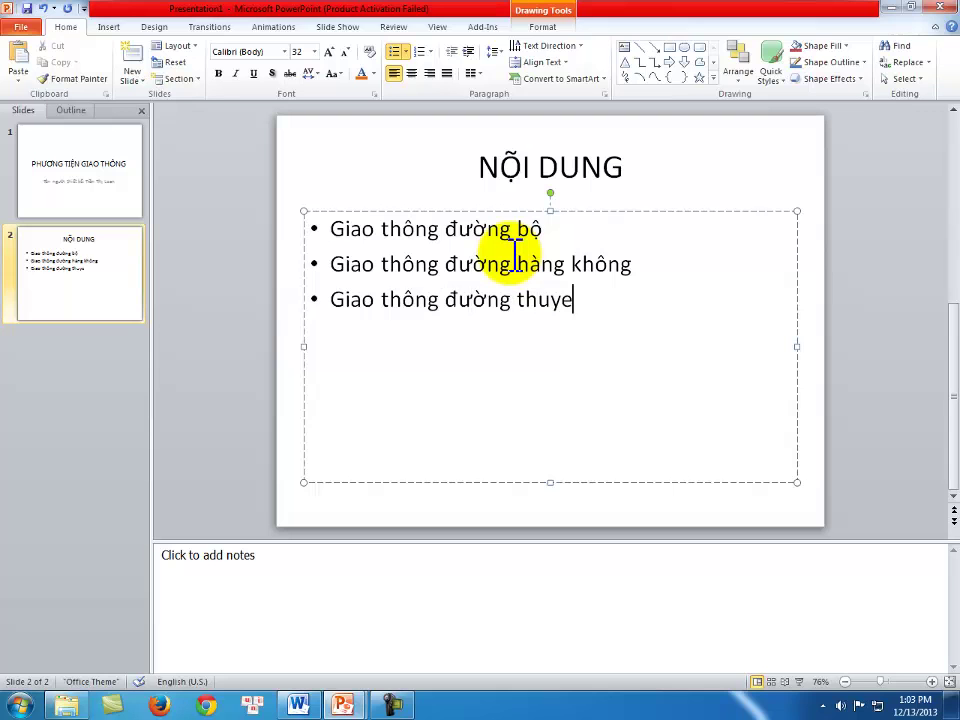
pyautogui.press('BackSpace')
pyautogui.press('Return')
pyautogui.write('So ')
pyautogui.write('sanh')
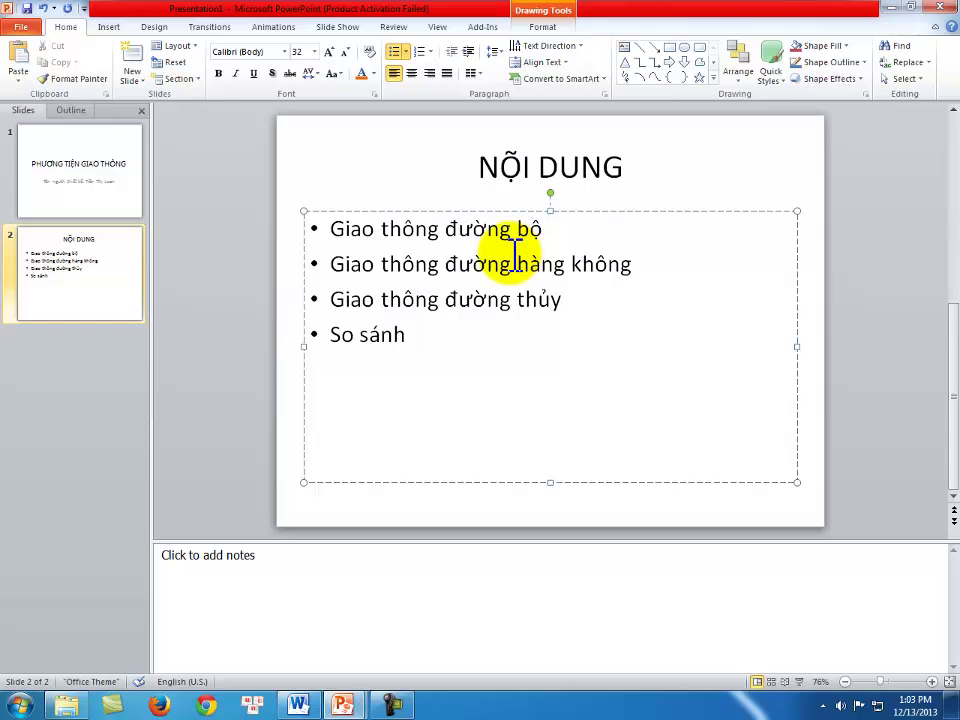
# Add a third slide and check the reference deck's road transport slide.
pyautogui.click(81, 283)
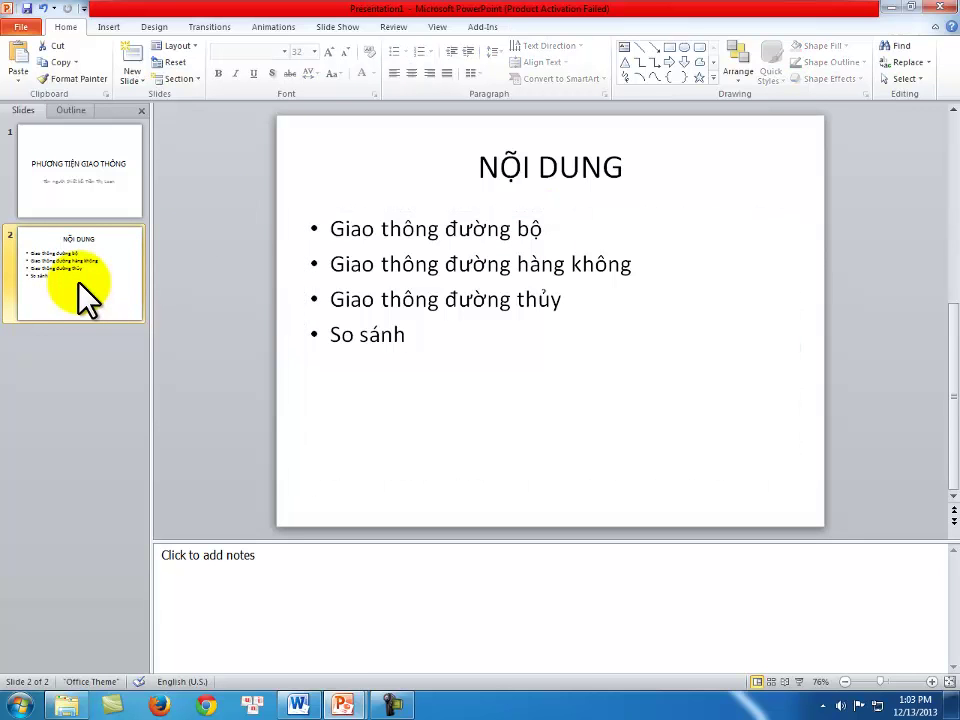
pyautogui.press('Return')
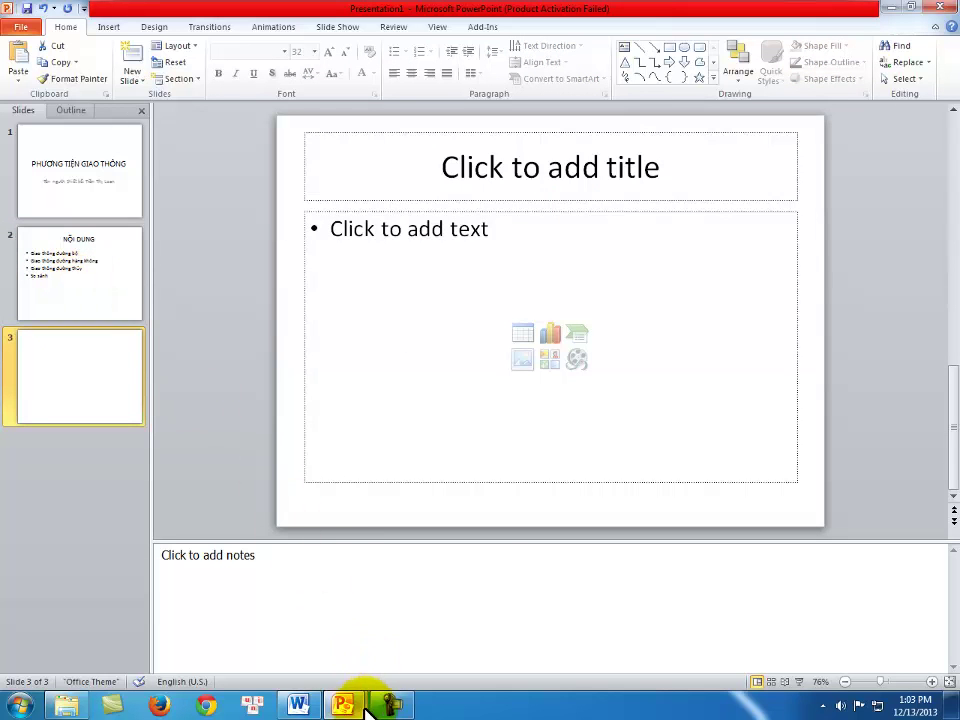
pyautogui.moveTo(343, 700)
pyautogui.click(397, 620)
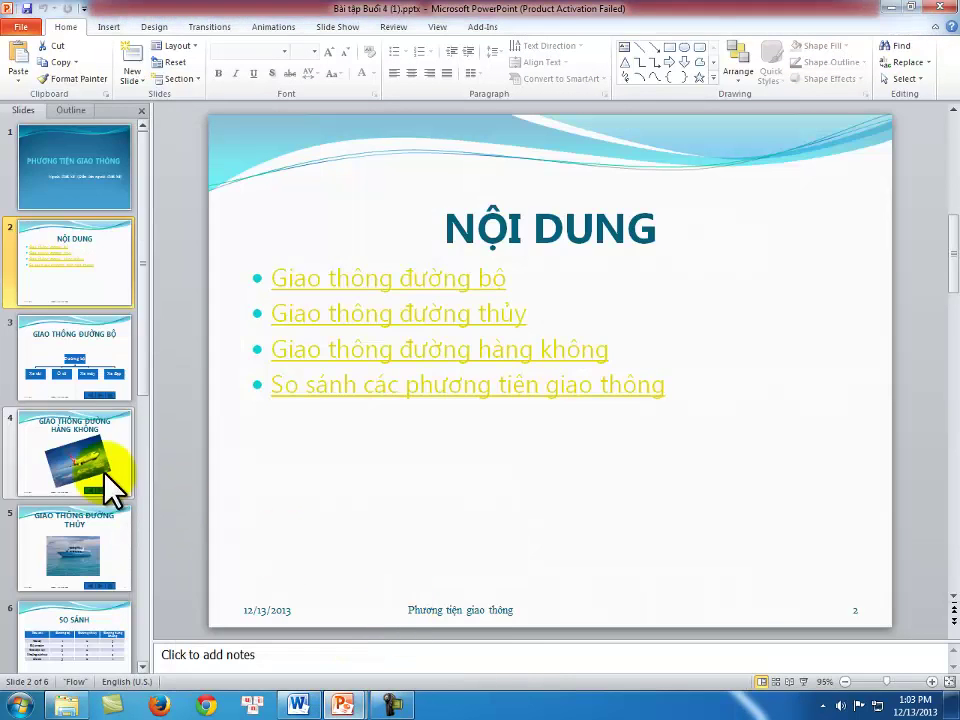
pyautogui.click(48, 372)
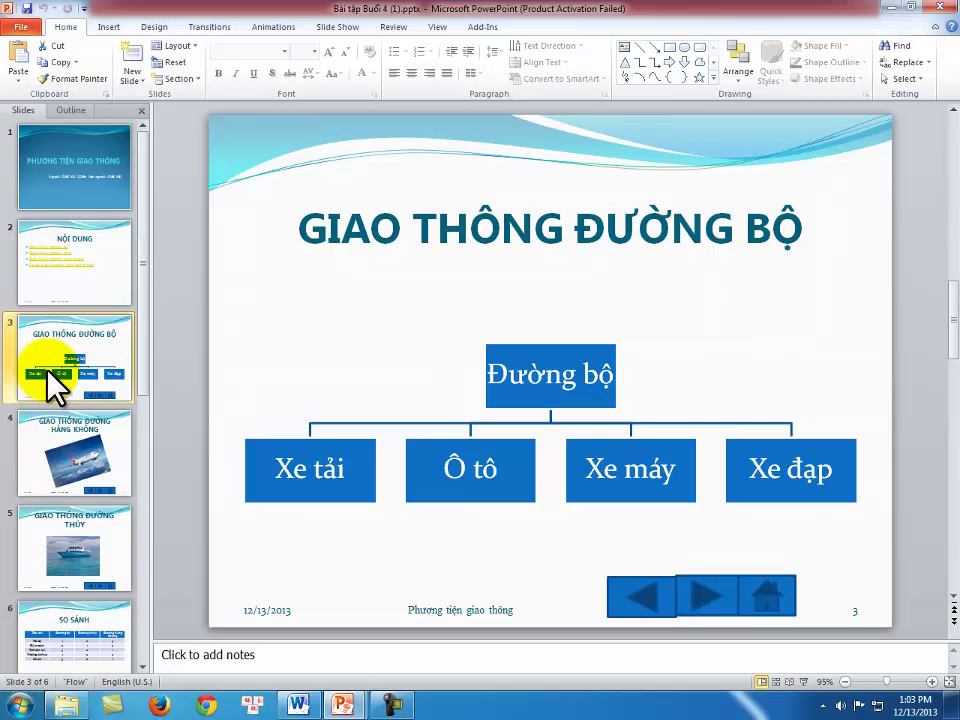
pyautogui.moveTo(343, 702)
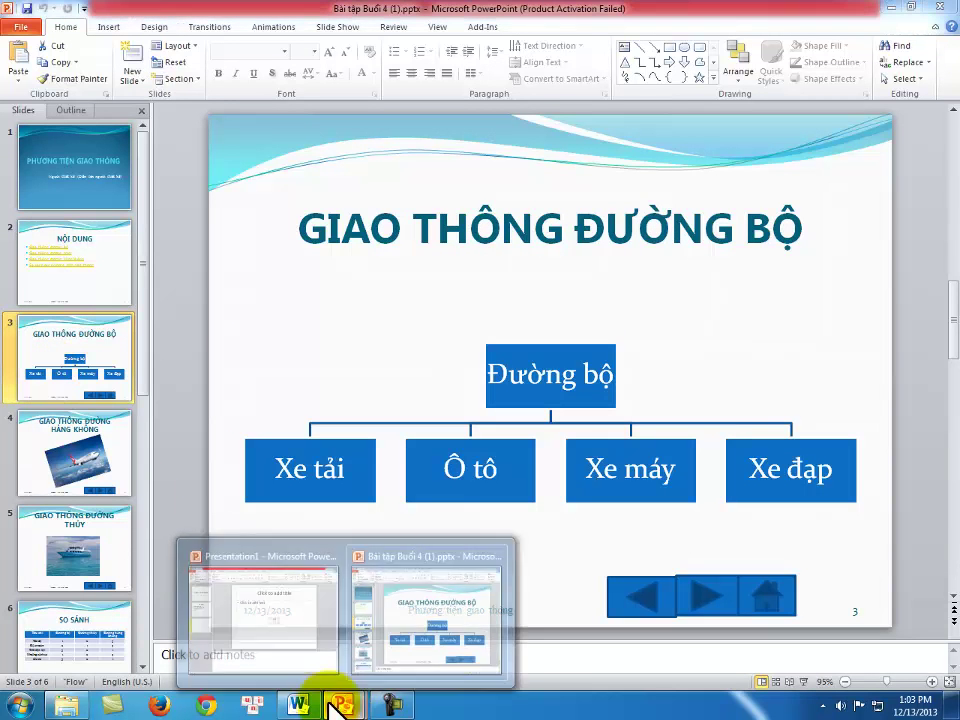
pyautogui.click(284, 606)
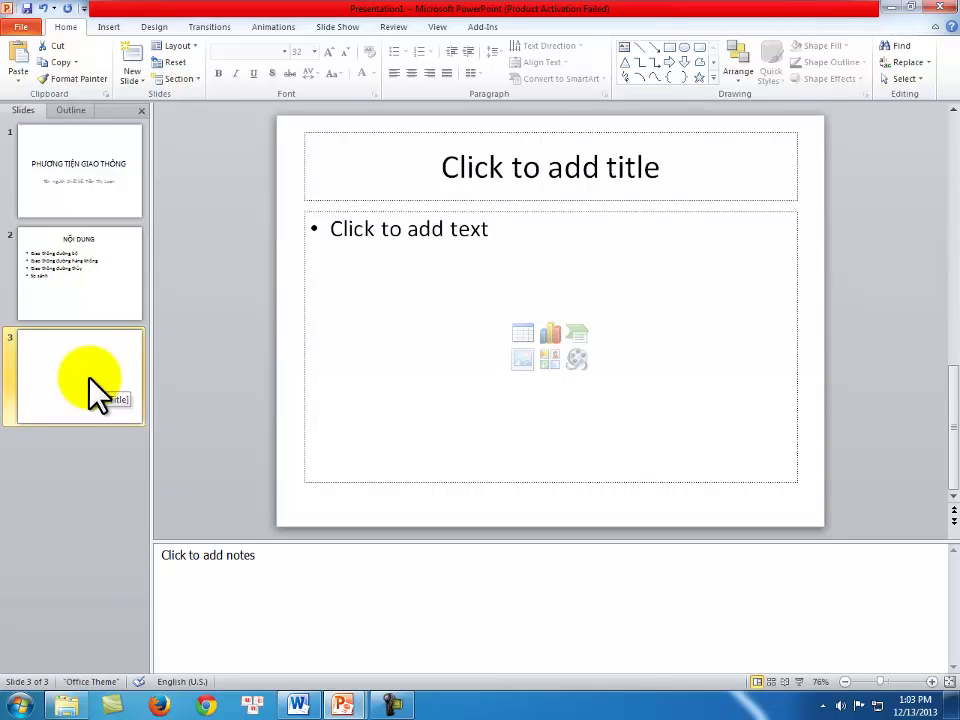
# Title slide 3 'GIAO THÔNG ĐƯỜNG BỘ'.
pyautogui.click(598, 162)
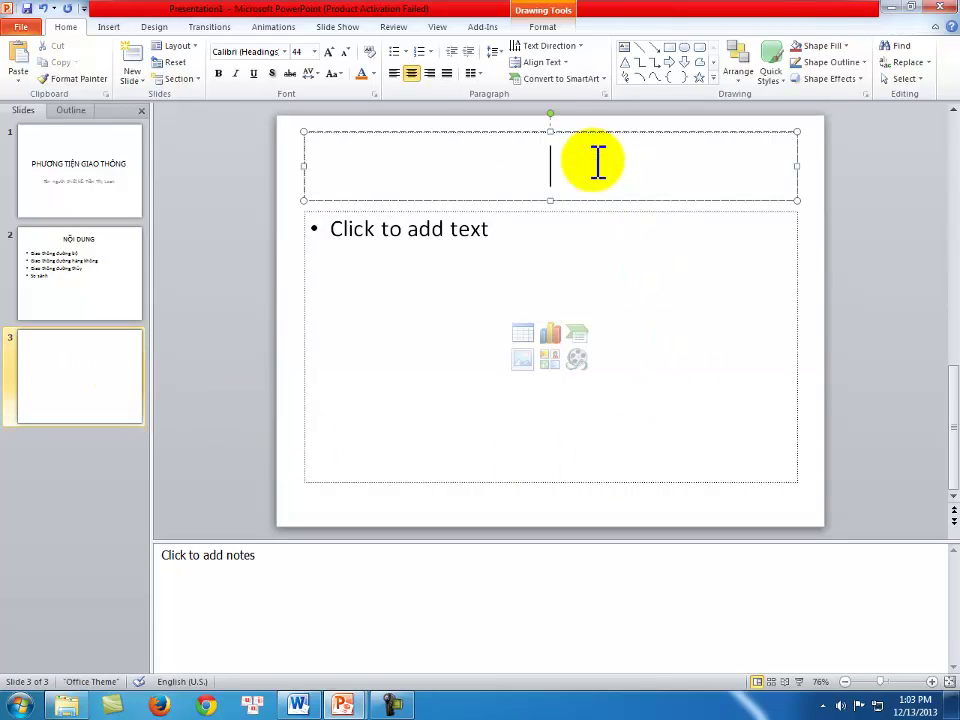
pyautogui.write('GIAO THÔNG ĐƯƠNG BỘ')
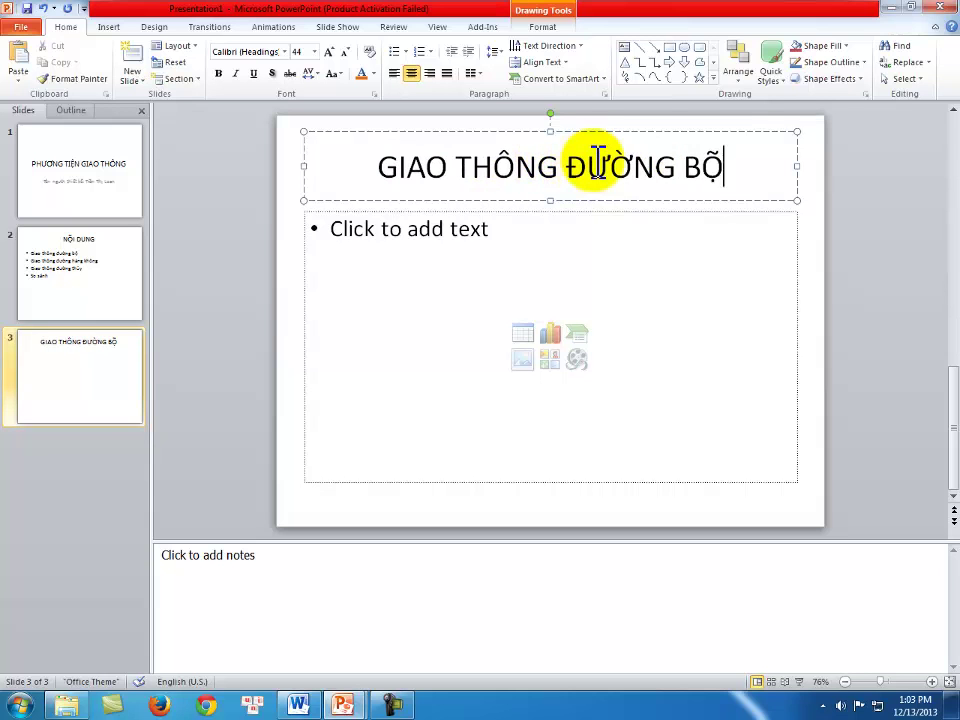
pyautogui.moveTo(352, 698)
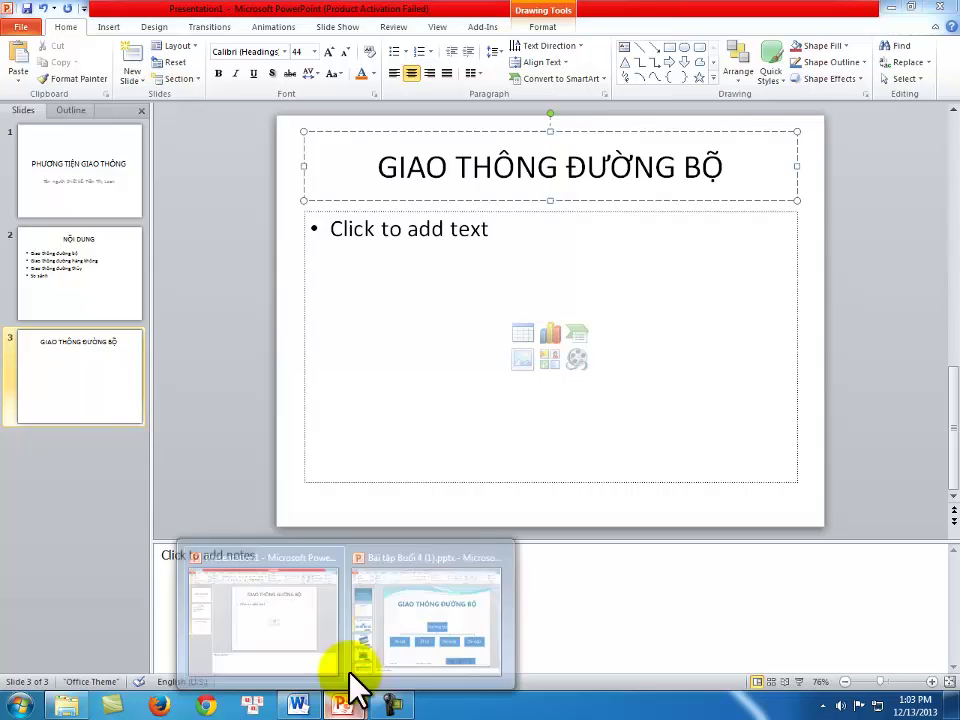
pyautogui.click(406, 596)
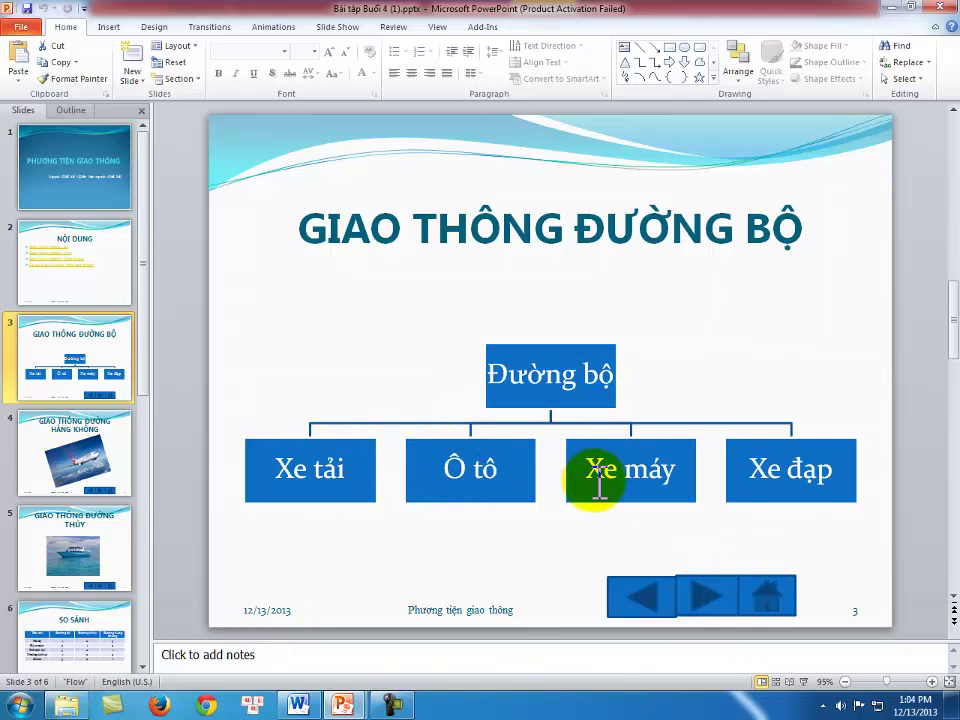
pyautogui.click(335, 706)
pyautogui.click(306, 602)
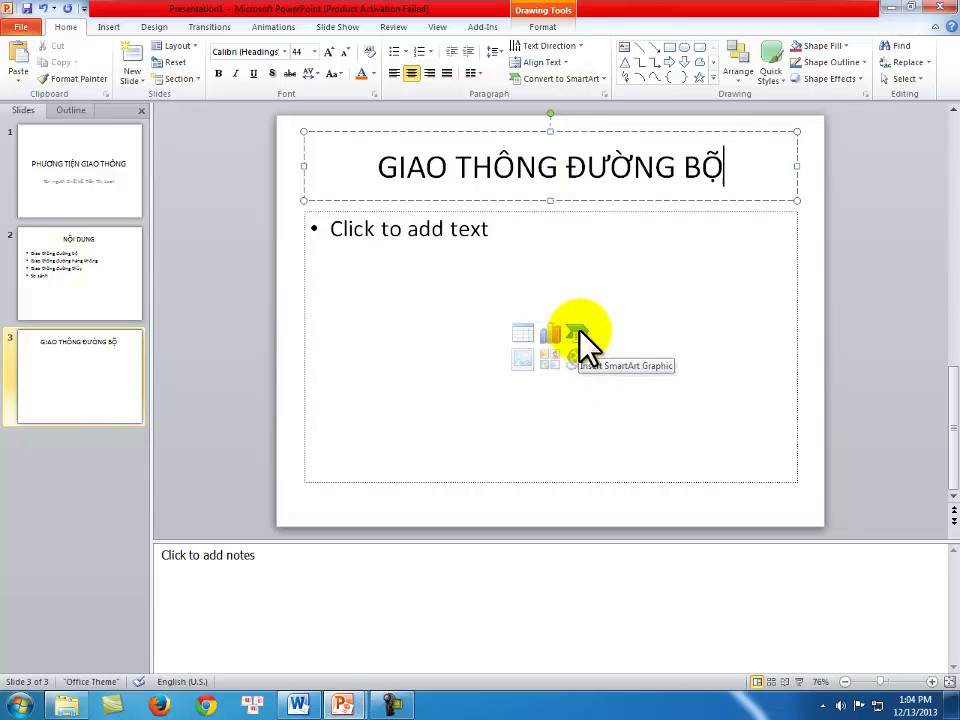
# Insert an Organization Chart SmartArt from the Hierarchy layouts on slide 3.
pyautogui.click(579, 331)
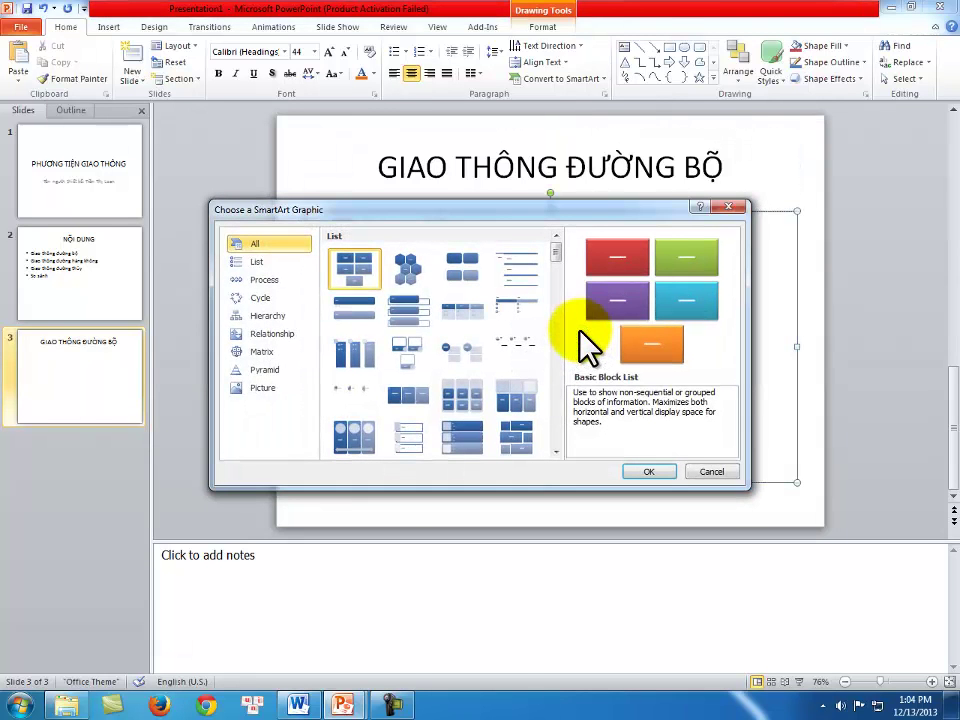
pyautogui.click(255, 318)
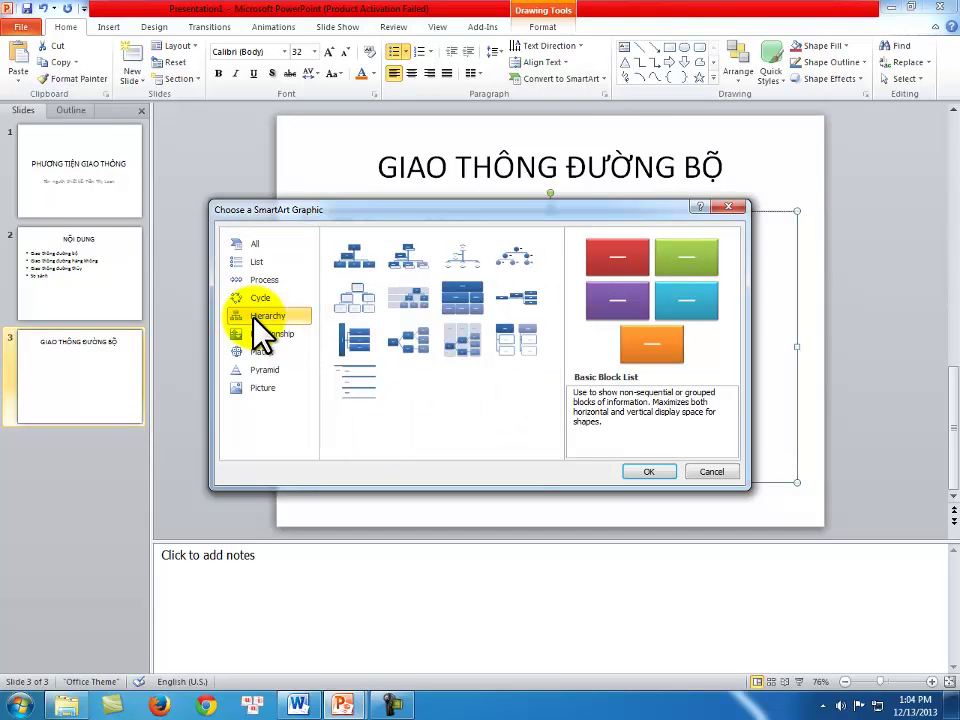
pyautogui.click(352, 297)
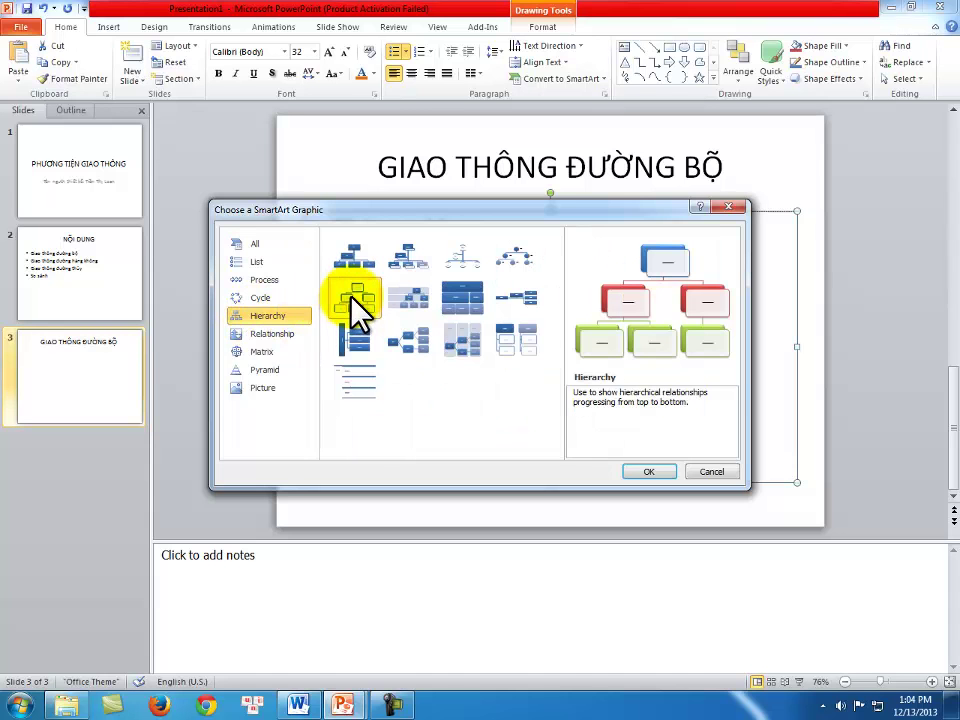
pyautogui.click(352, 249)
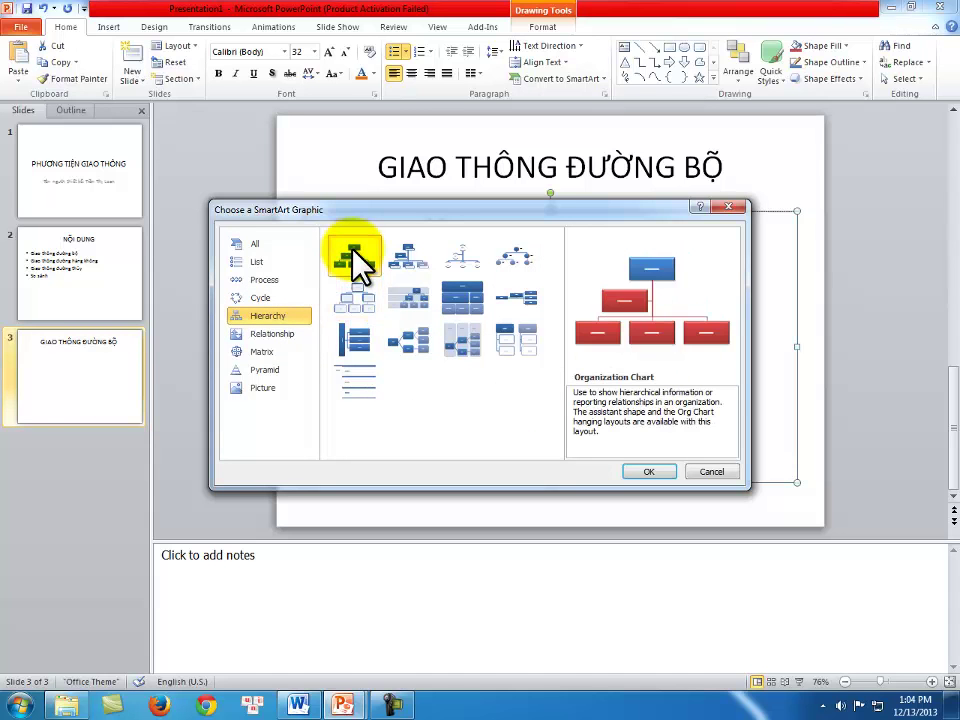
pyautogui.click(352, 300)
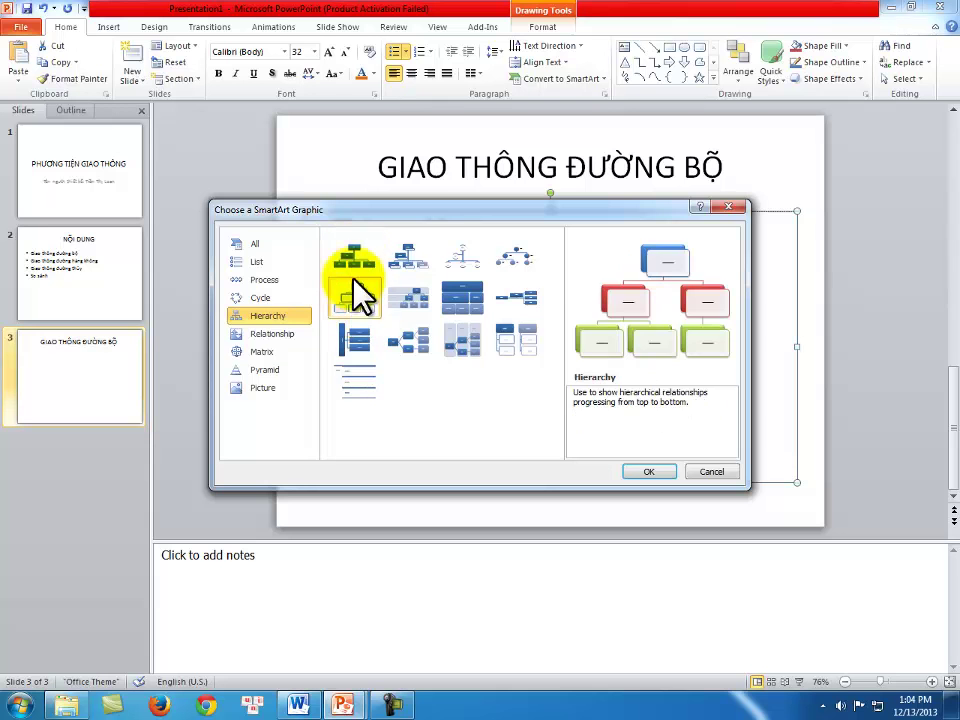
pyautogui.click(356, 253)
pyautogui.click(650, 472)
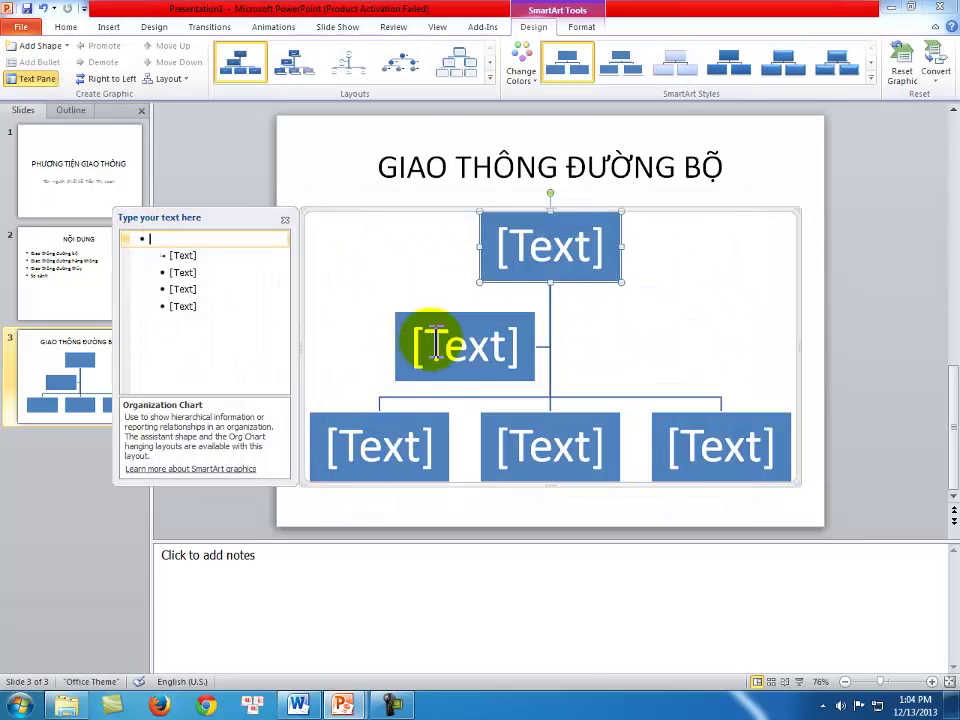
# Delete the assistant box below the top box of the chart.
pyautogui.click(468, 318)
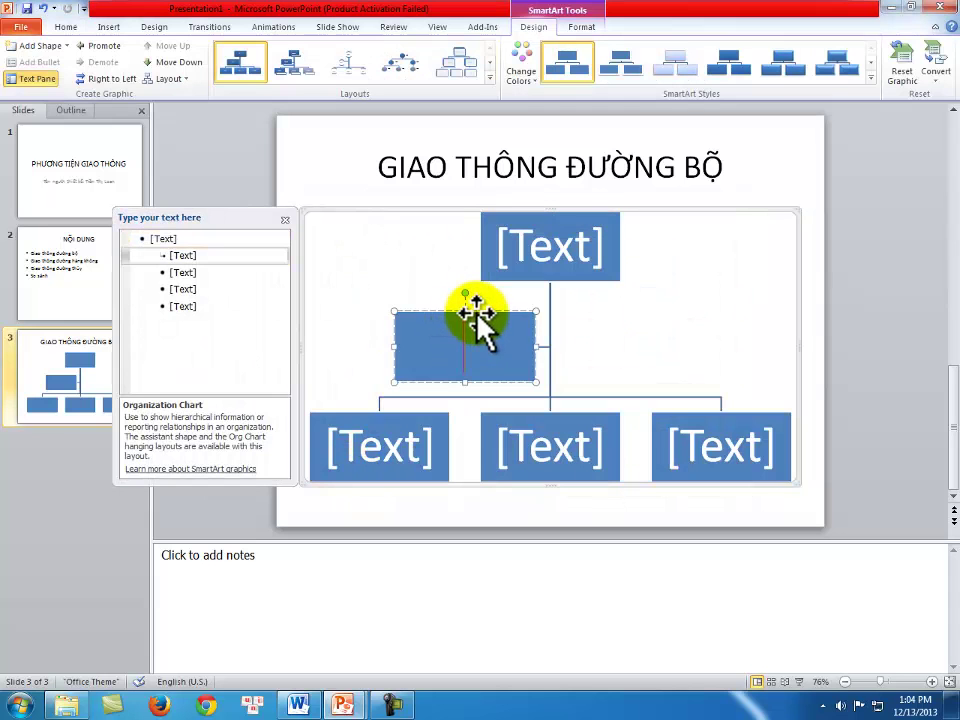
pyautogui.click(476, 320)
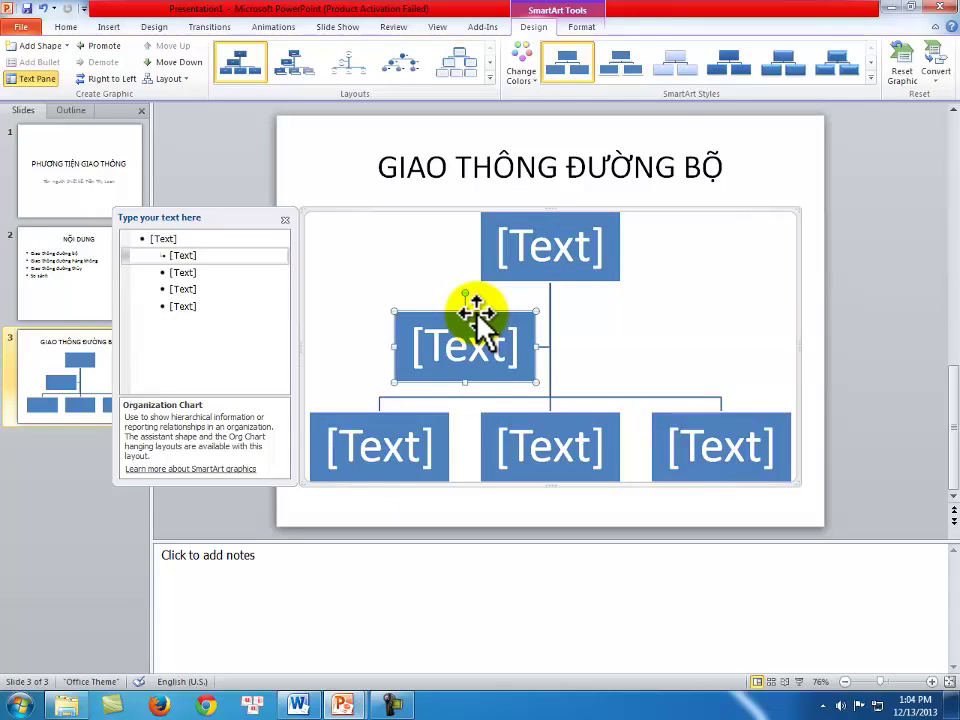
pyautogui.press('Delete')
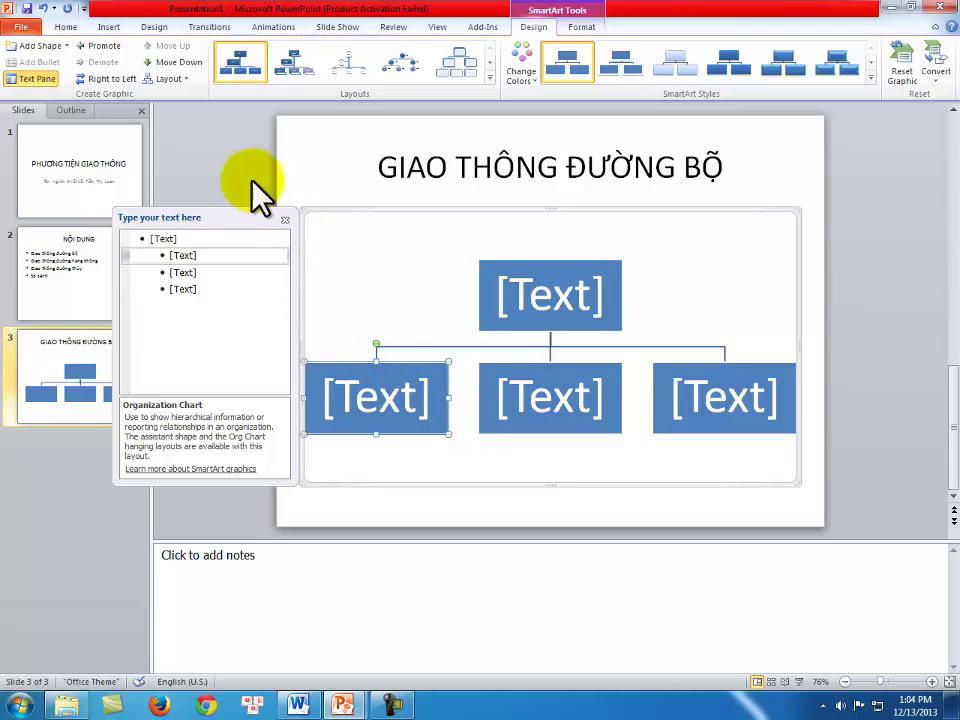
# Add a fourth lower box with Add Shape After and label the top box 'Đường bộ'.
pyautogui.click(69, 48)
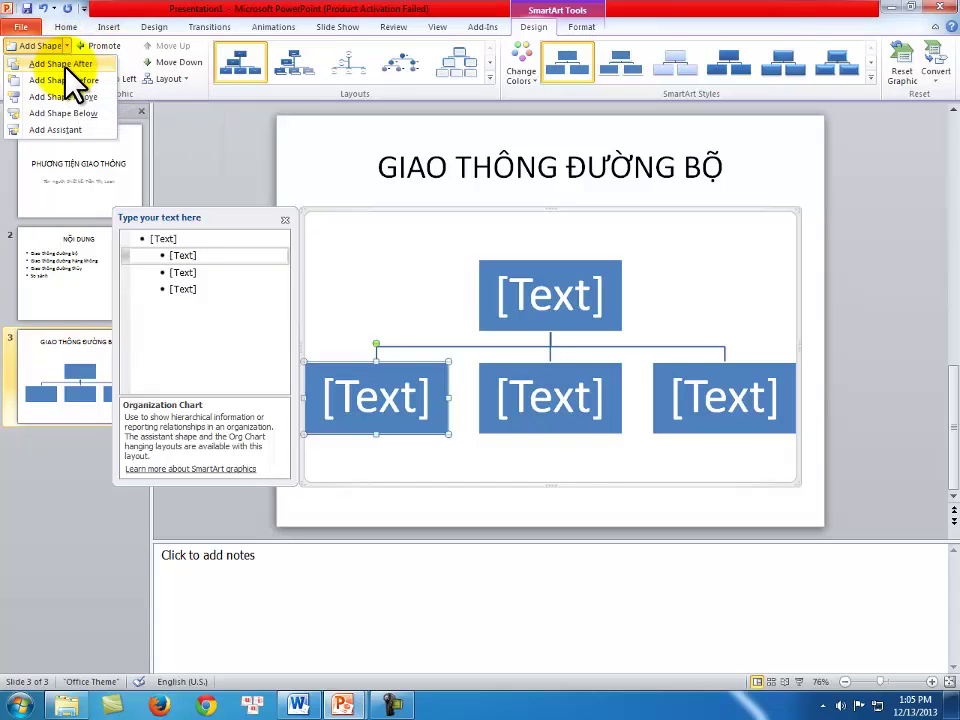
pyautogui.click(65, 66)
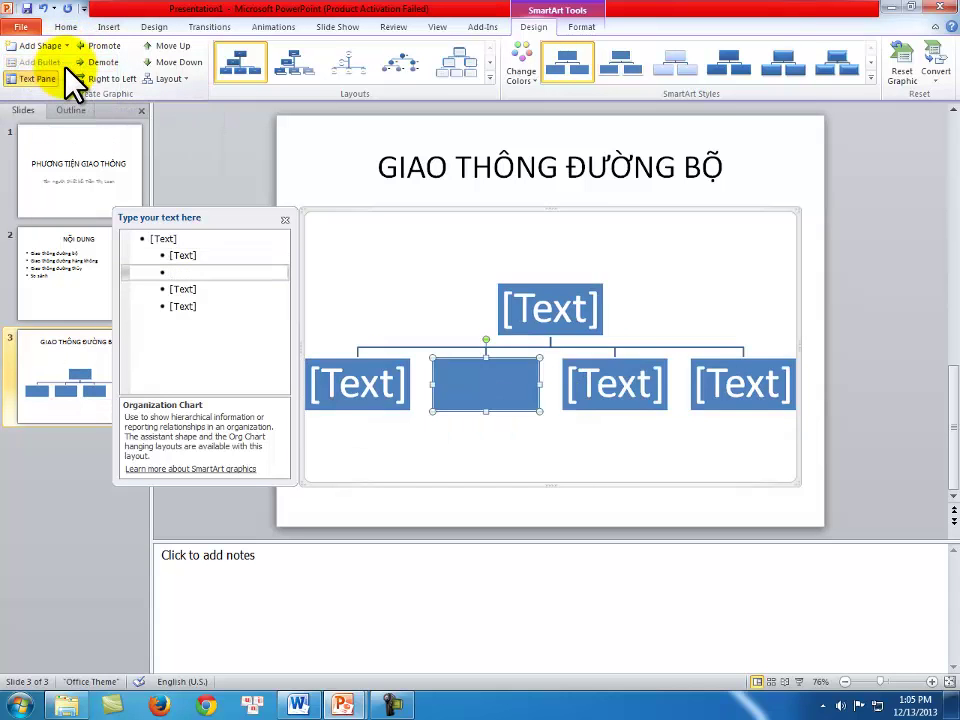
pyautogui.click(556, 306)
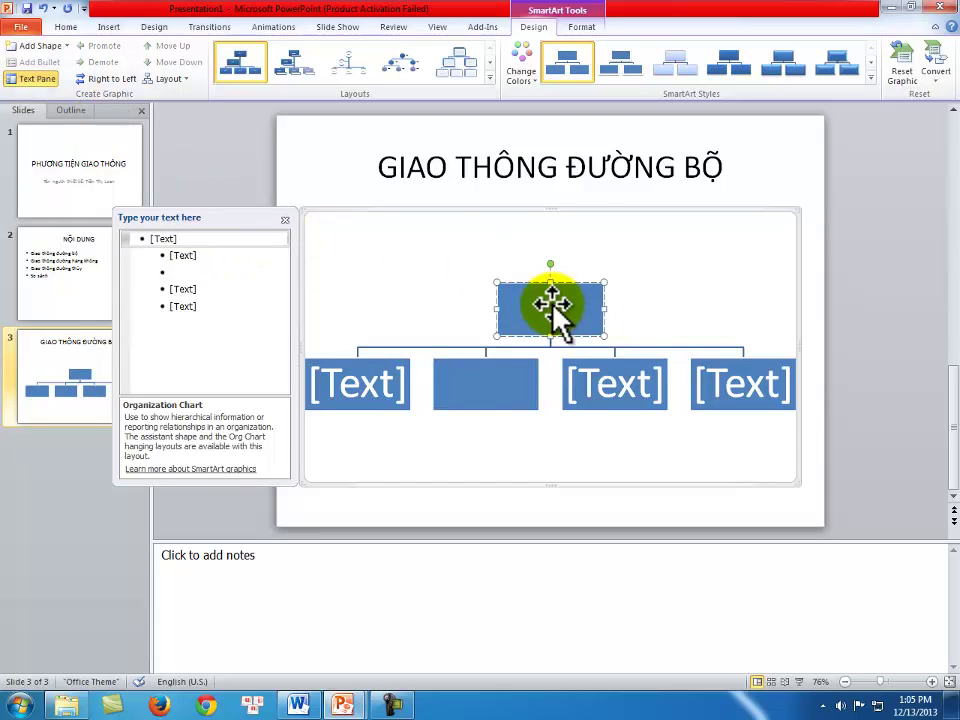
pyautogui.write('Đường')
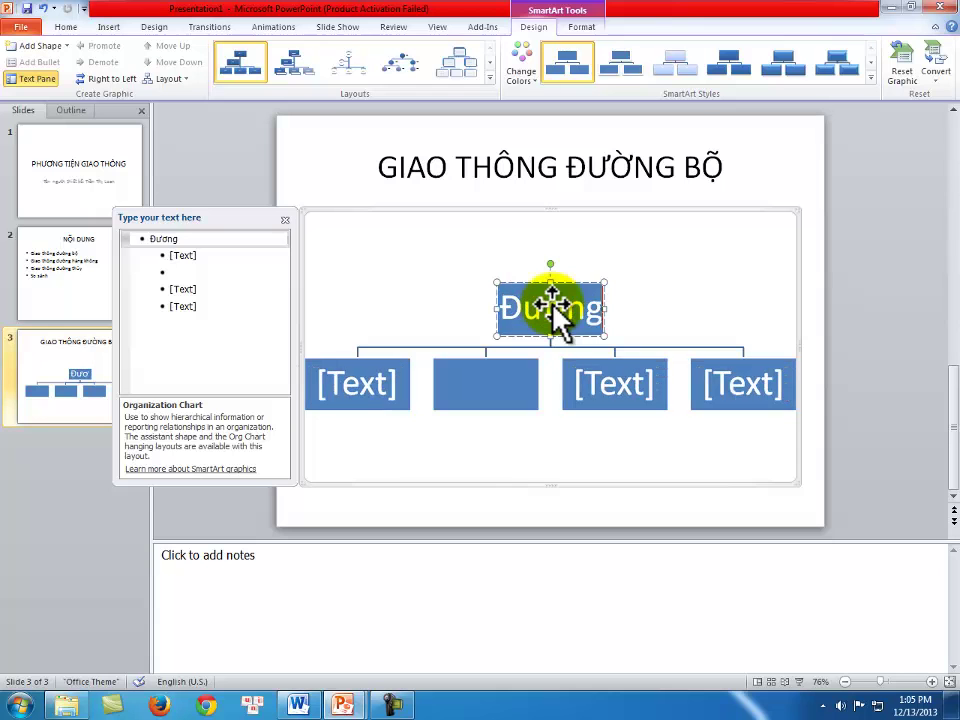
pyautogui.write(' bô')
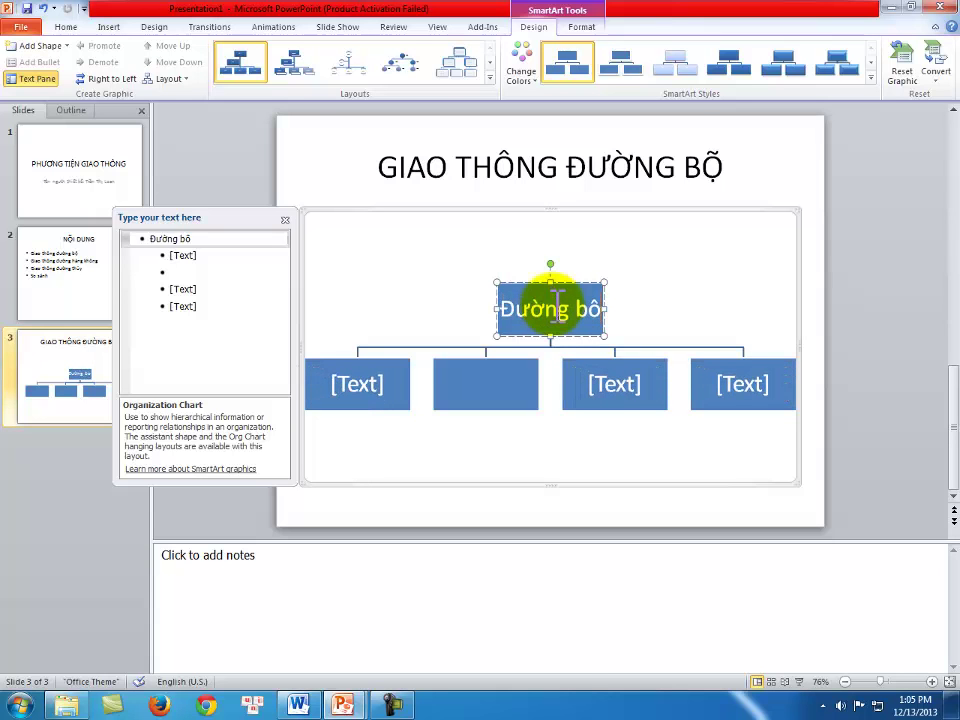
# Fill the four lower boxes with Xe tải, Ô tô, Xe máy and Xe đạp.
pyautogui.click(358, 380)
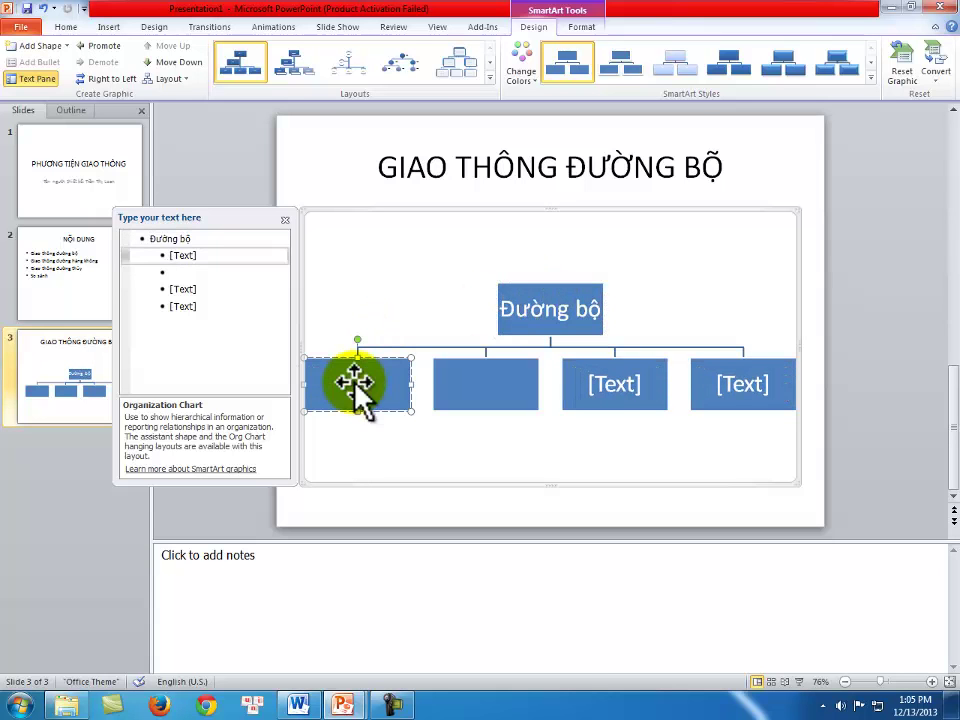
pyautogui.moveTo(345, 703)
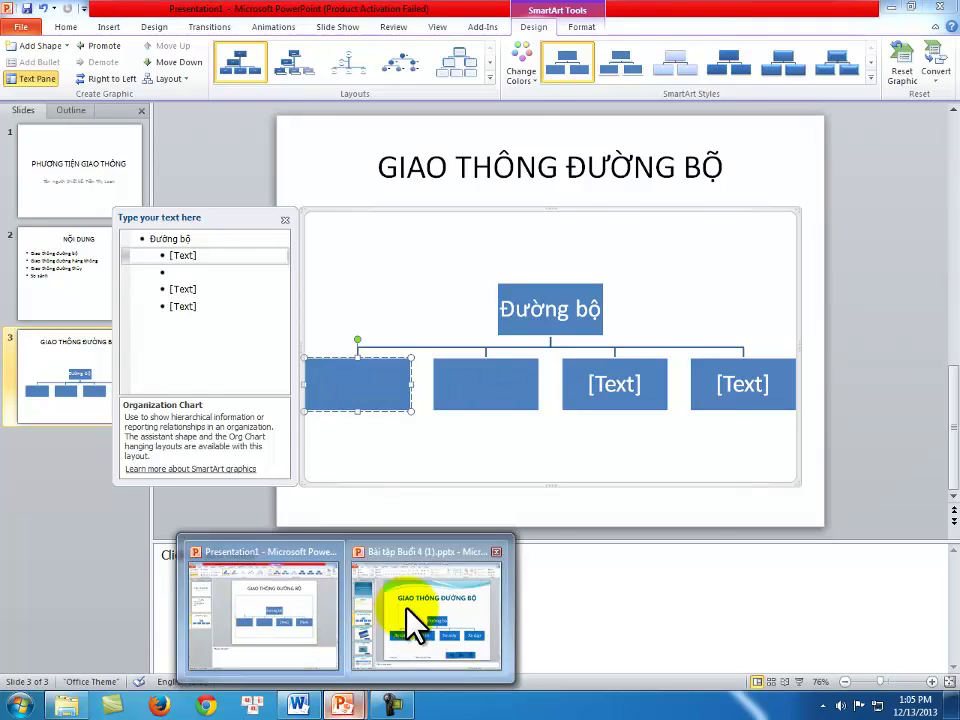
pyautogui.click(407, 612)
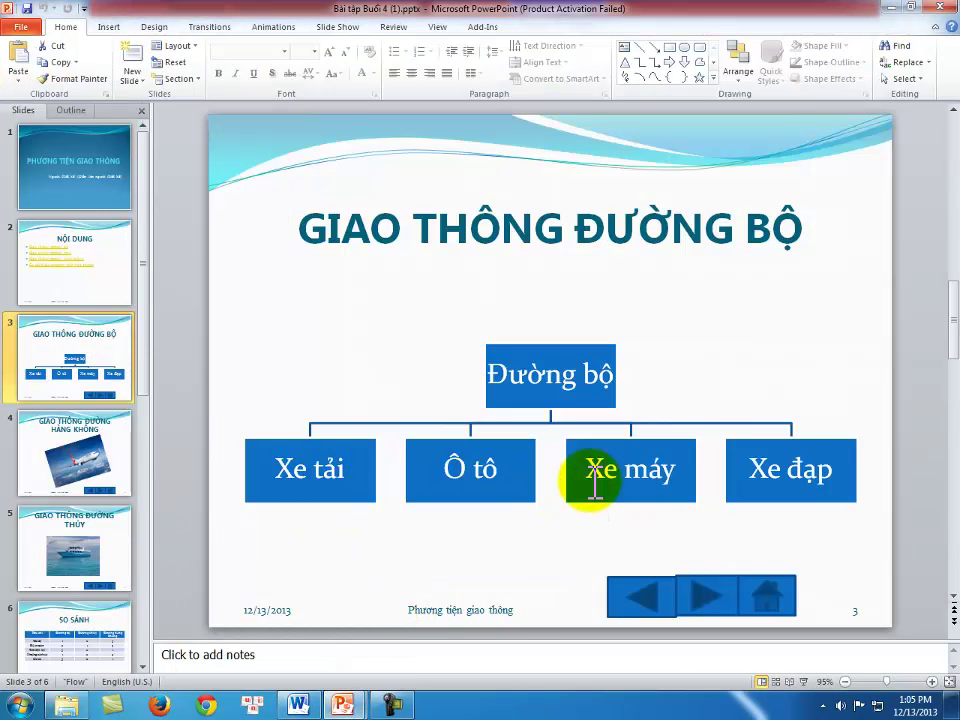
pyautogui.moveTo(340, 703)
pyautogui.click(274, 654)
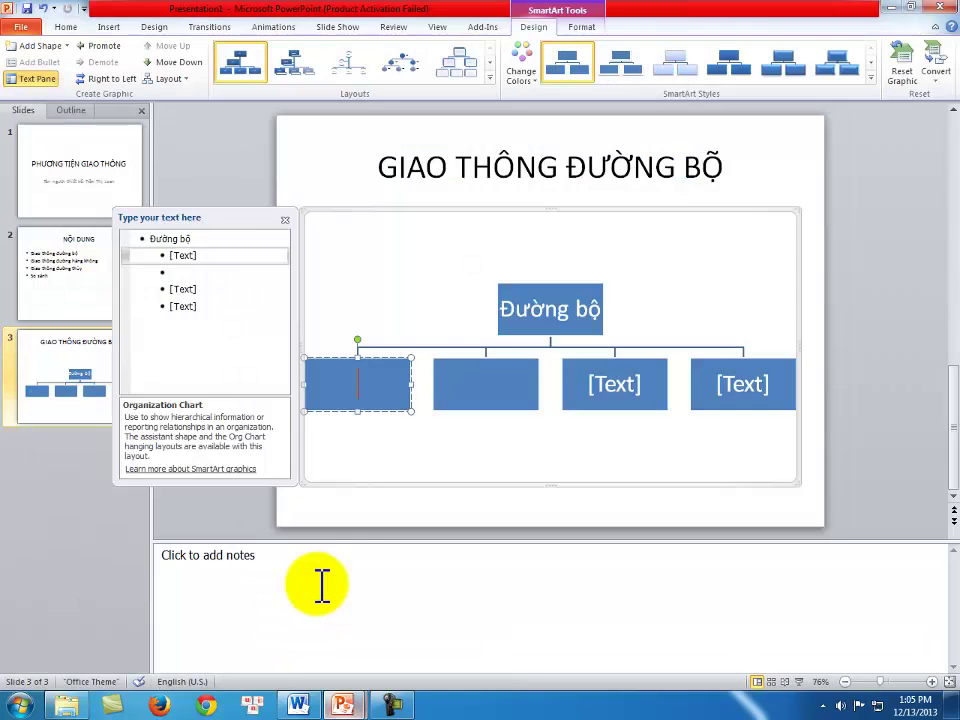
pyautogui.write('Xe tải')
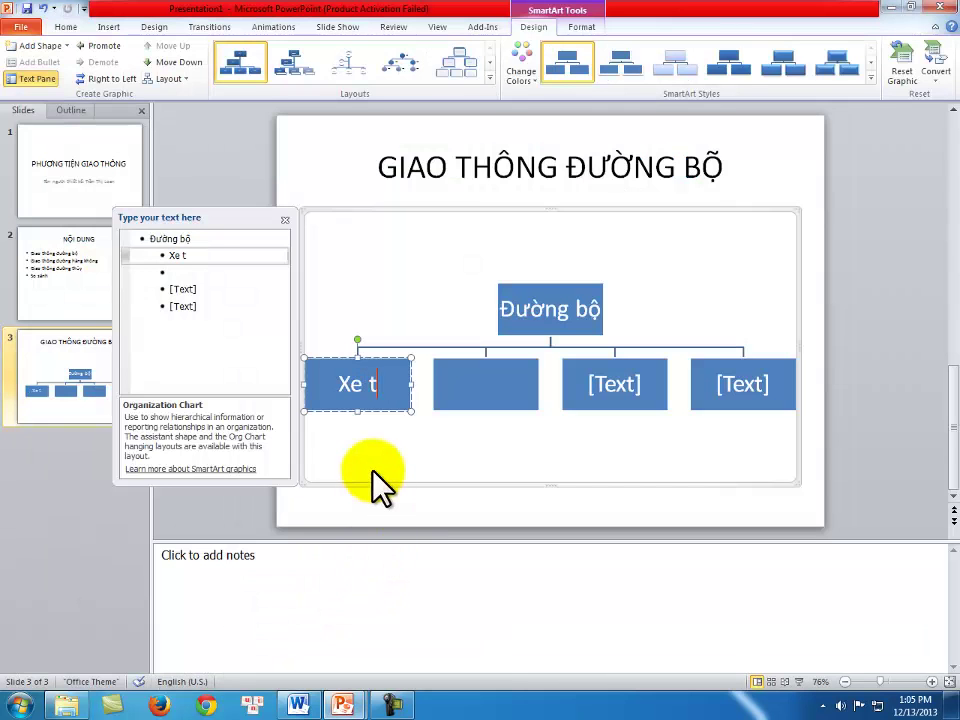
pyautogui.click(494, 388)
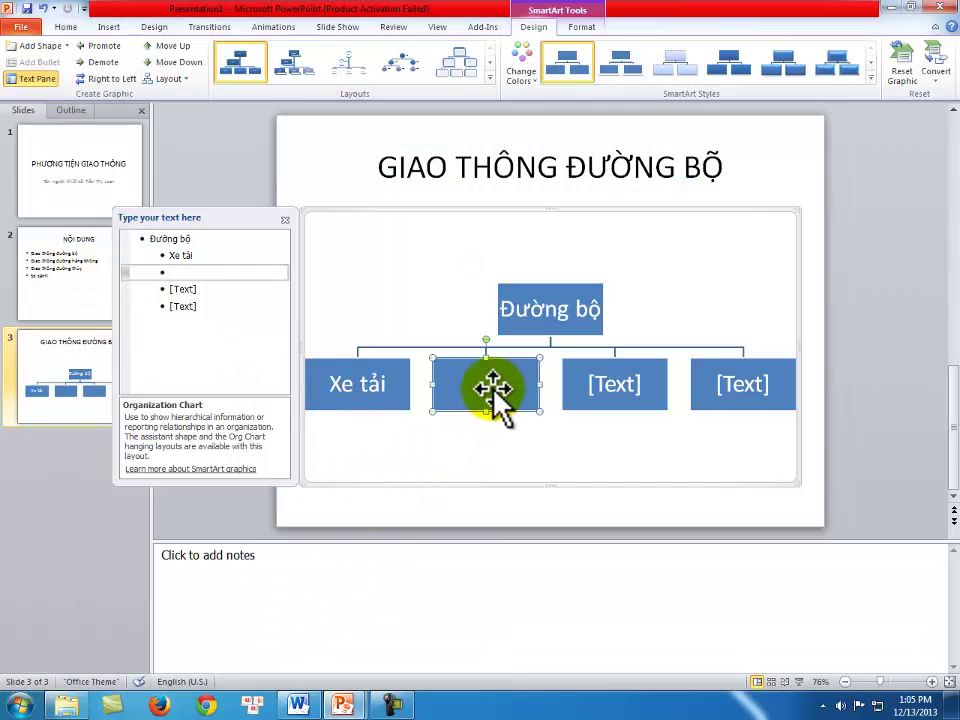
pyautogui.write('Ô tô')
pyautogui.click(605, 390)
pyautogui.write('Xe may')
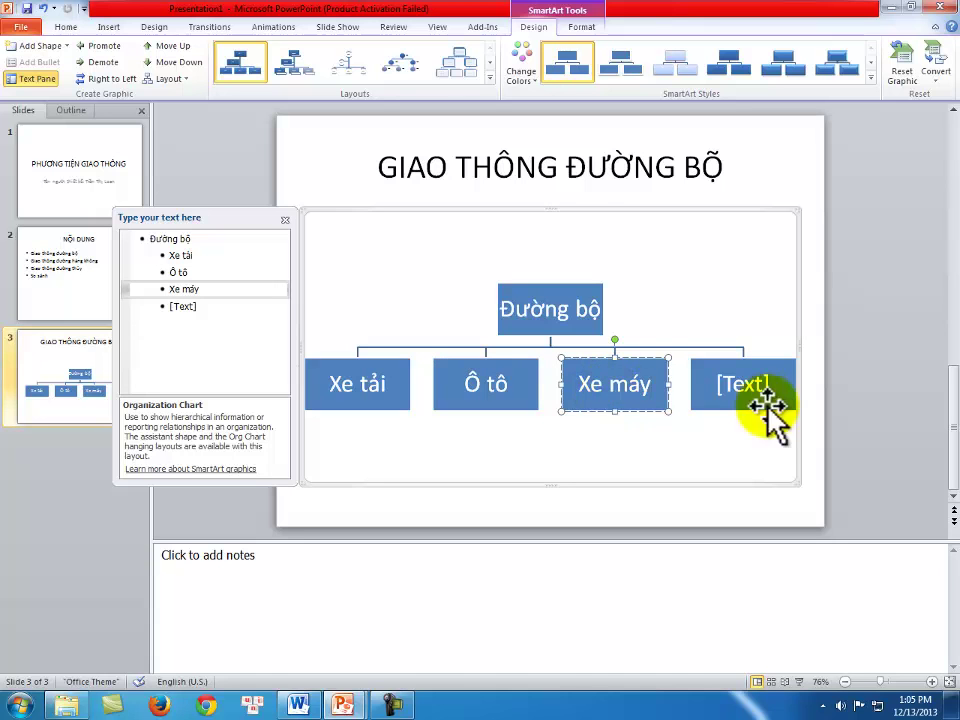
pyautogui.click(762, 395)
pyautogui.write('Xe')
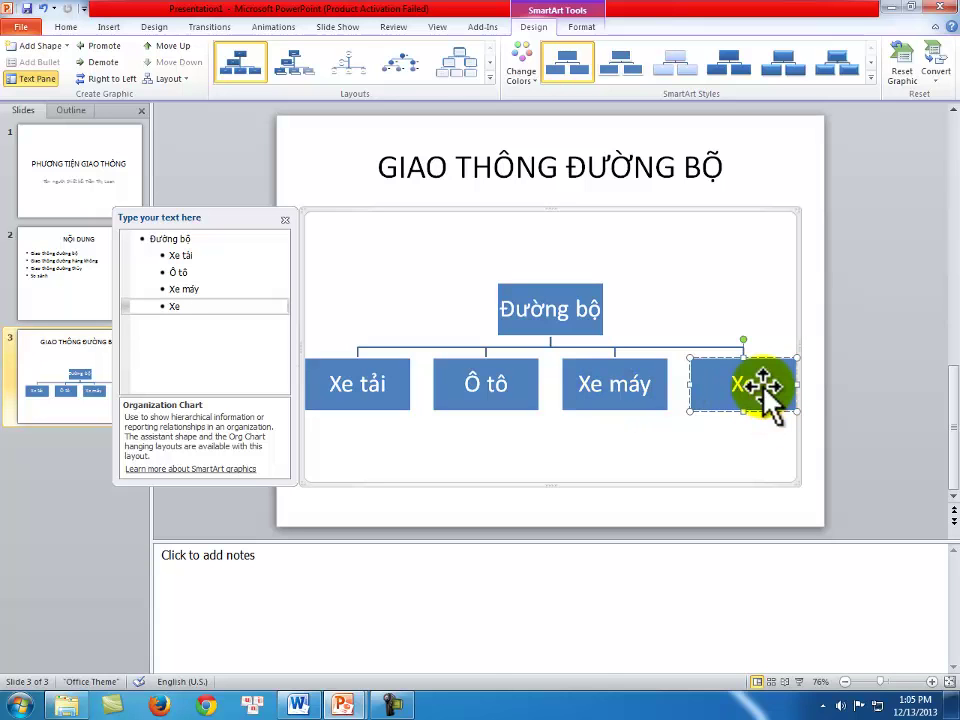
pyautogui.write(' đap')
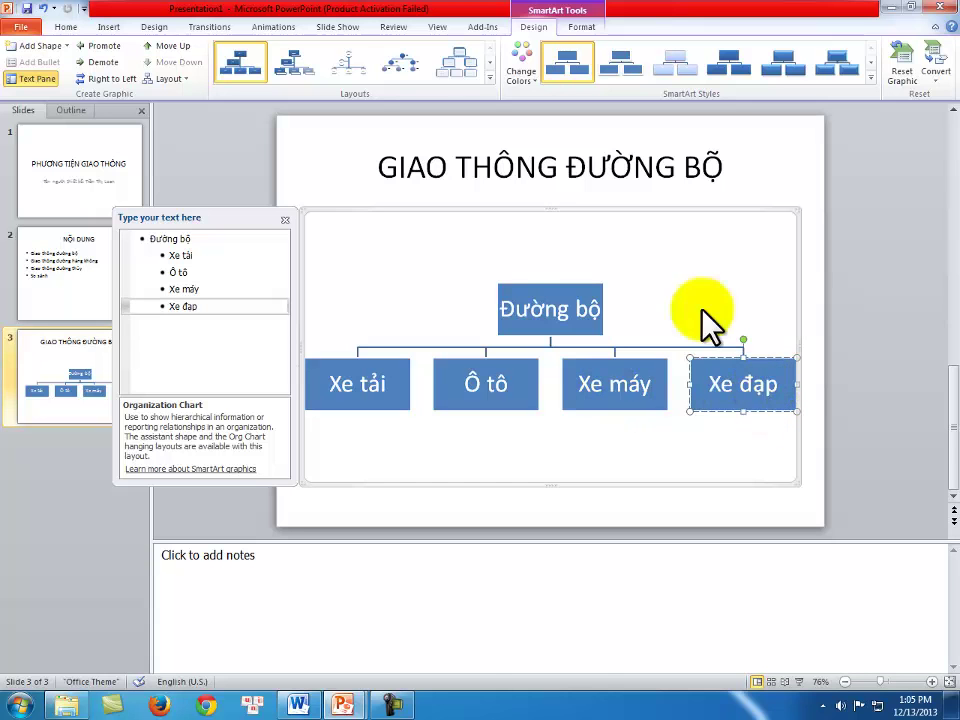
# Insert a blank Title and Content slide 4 after the road chart slide.
pyautogui.click(55, 362)
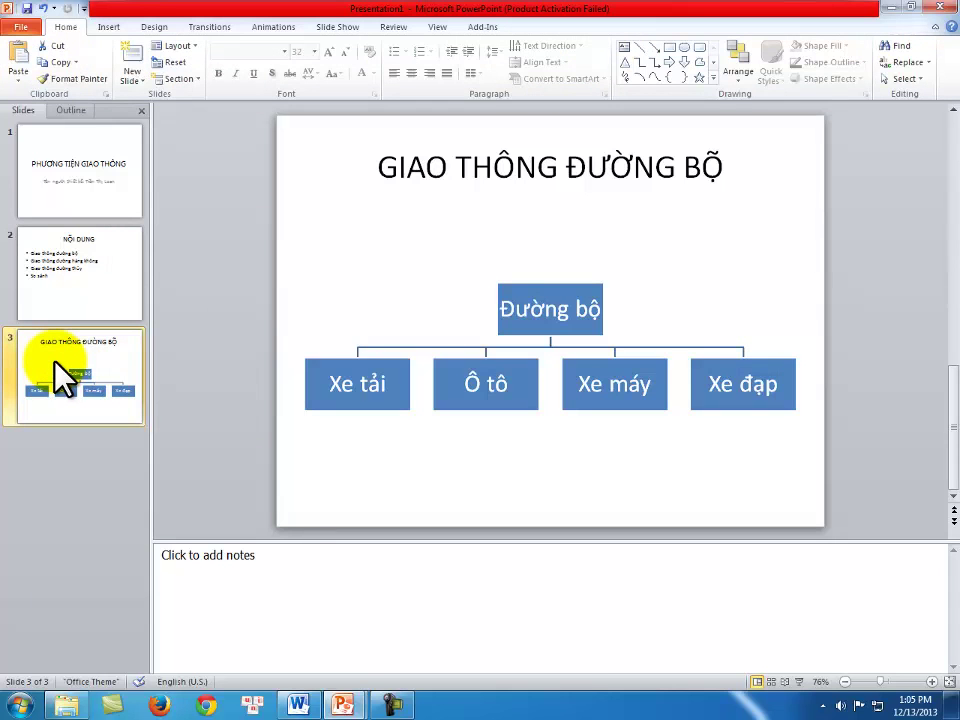
pyautogui.press('Return')
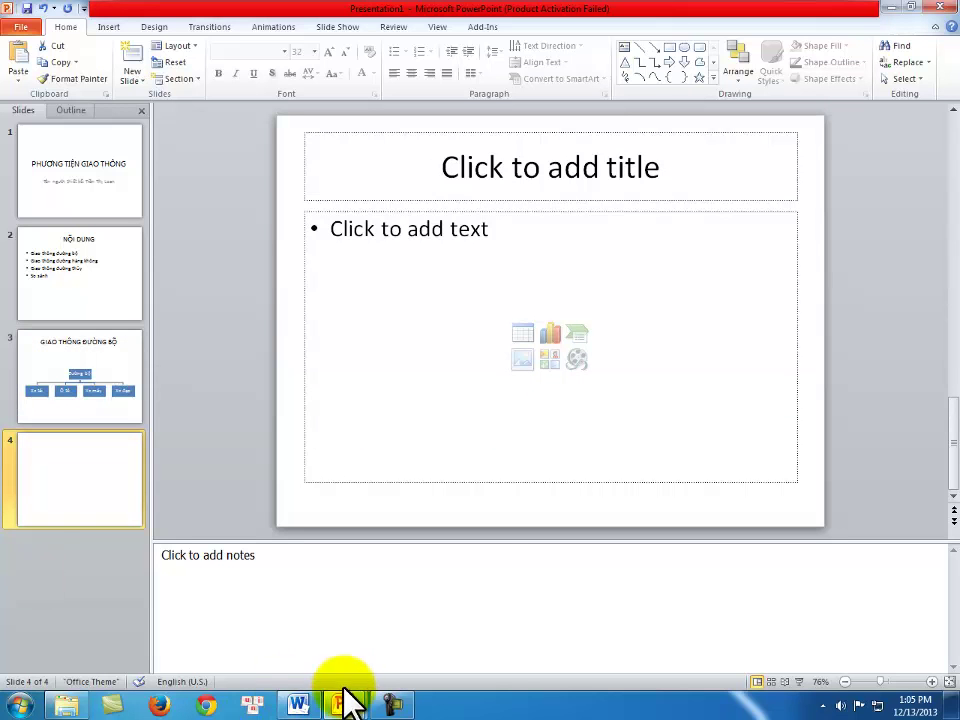
pyautogui.moveTo(343, 706)
pyautogui.moveTo(395, 630)
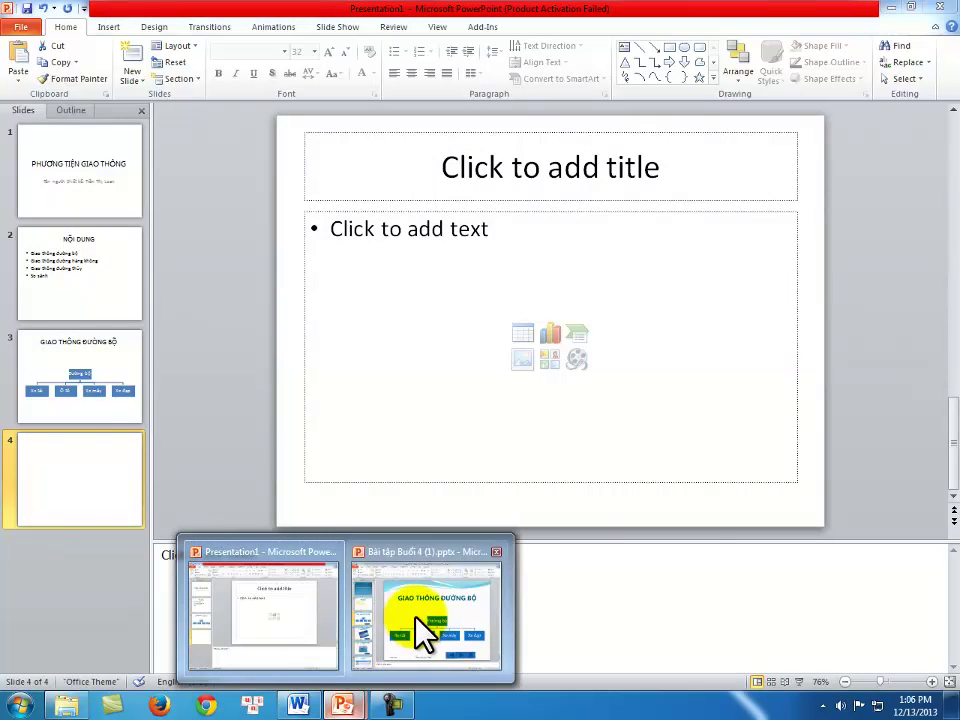
# Check the reference deck's airplane slide 4, then return to Presentation1's blank slide 4.
pyautogui.click(425, 634)
pyautogui.click(74, 455)
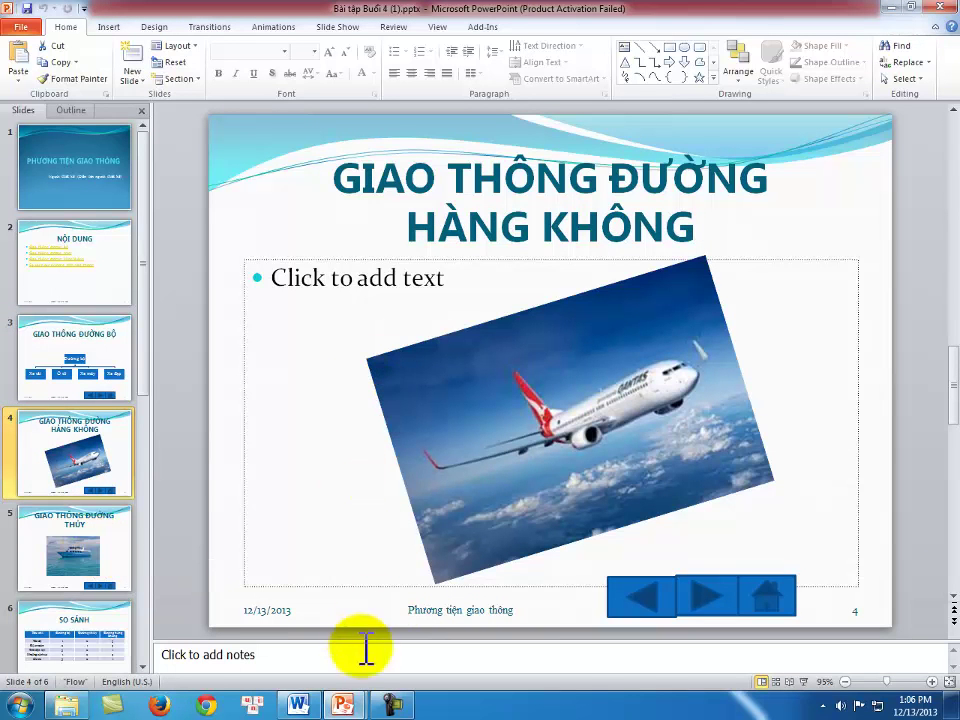
pyautogui.click(343, 703)
pyautogui.click(270, 613)
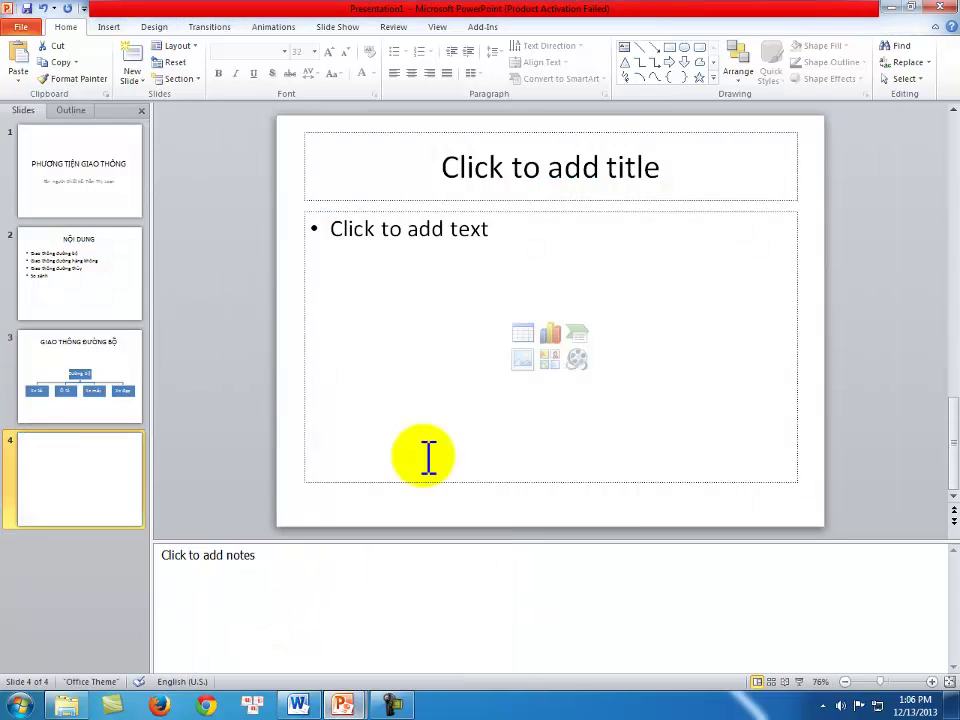
# Title slide 4 'GIAO THÔNG ĐƯỜNG HÀNG KHÔNG'.
pyautogui.click(516, 176)
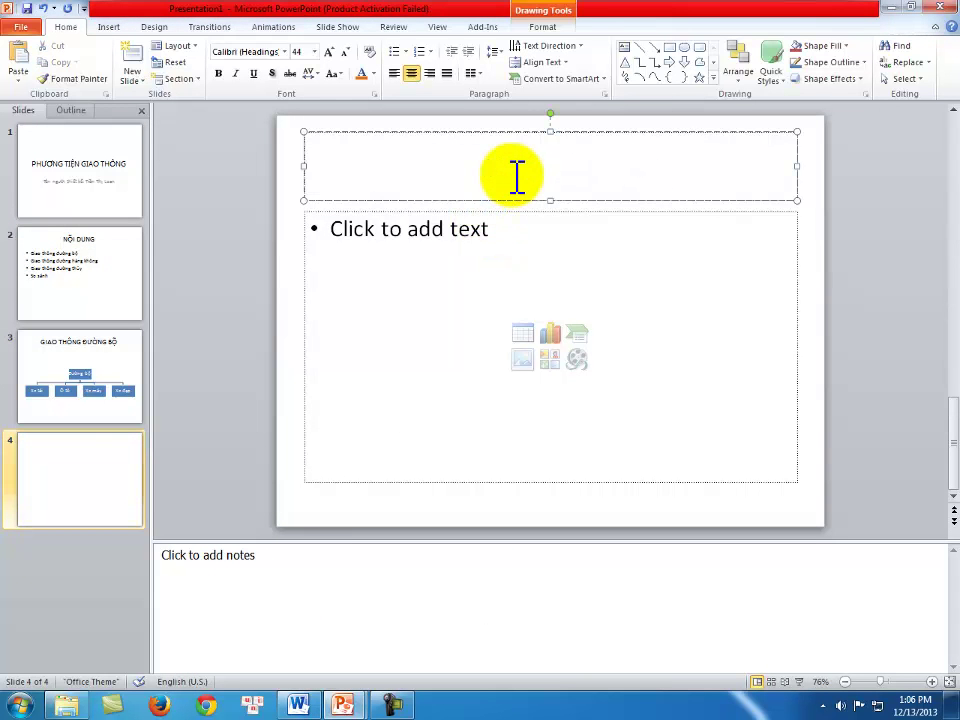
pyautogui.write('GIAO THONG DƯƠNG HANG')
pyautogui.write('KHÔNG')
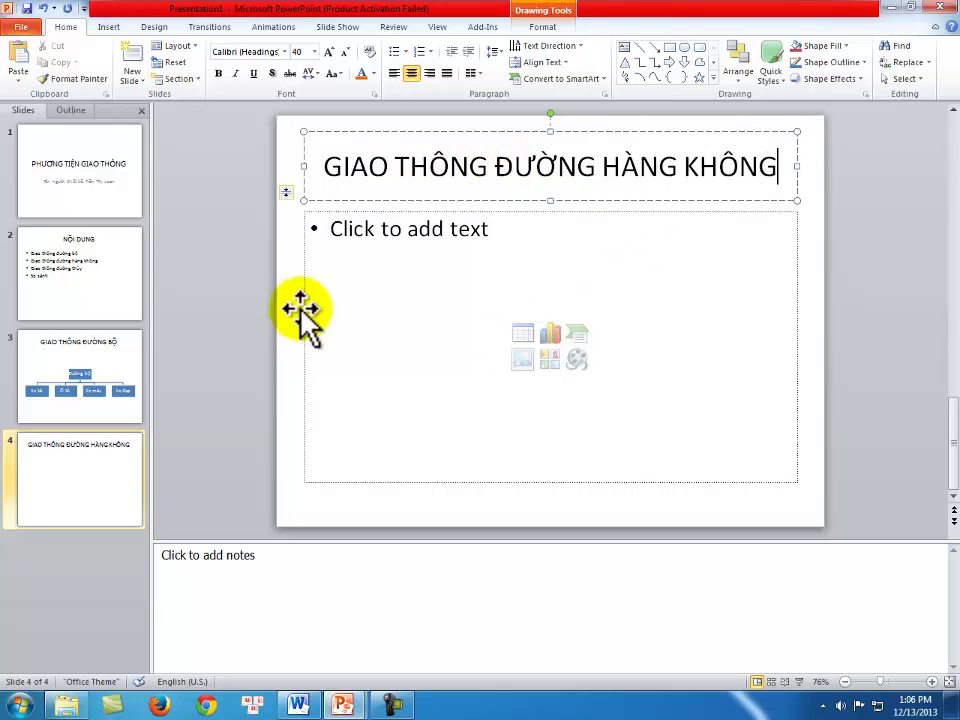
pyautogui.click(297, 306)
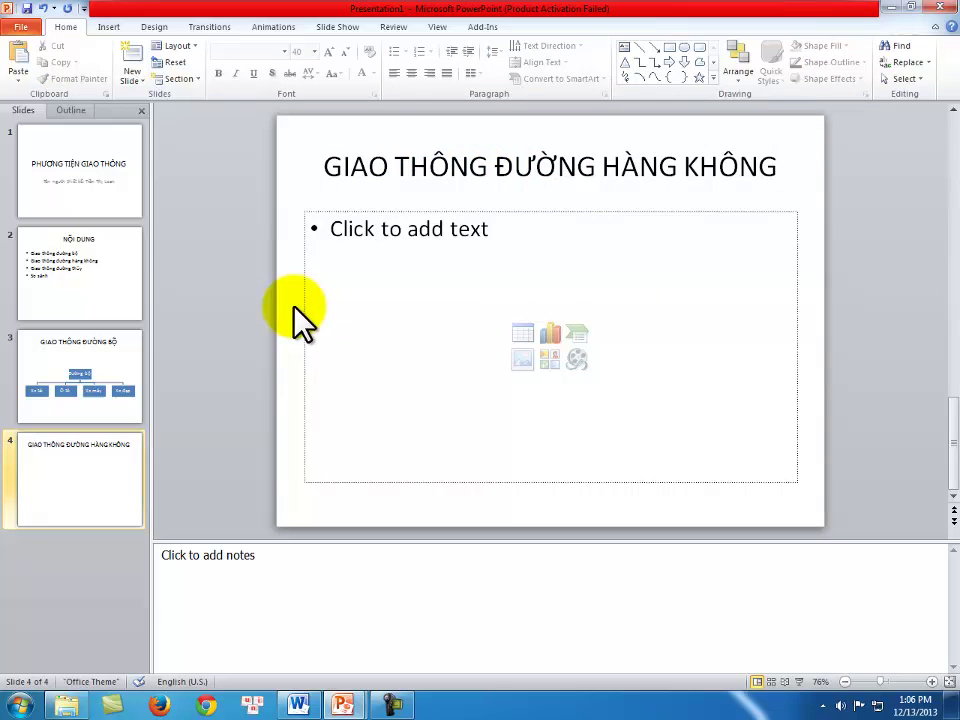
# Insert the maybay.png airplane picture from the Desktop anh folder onto slide 4.
pyautogui.click(523, 357)
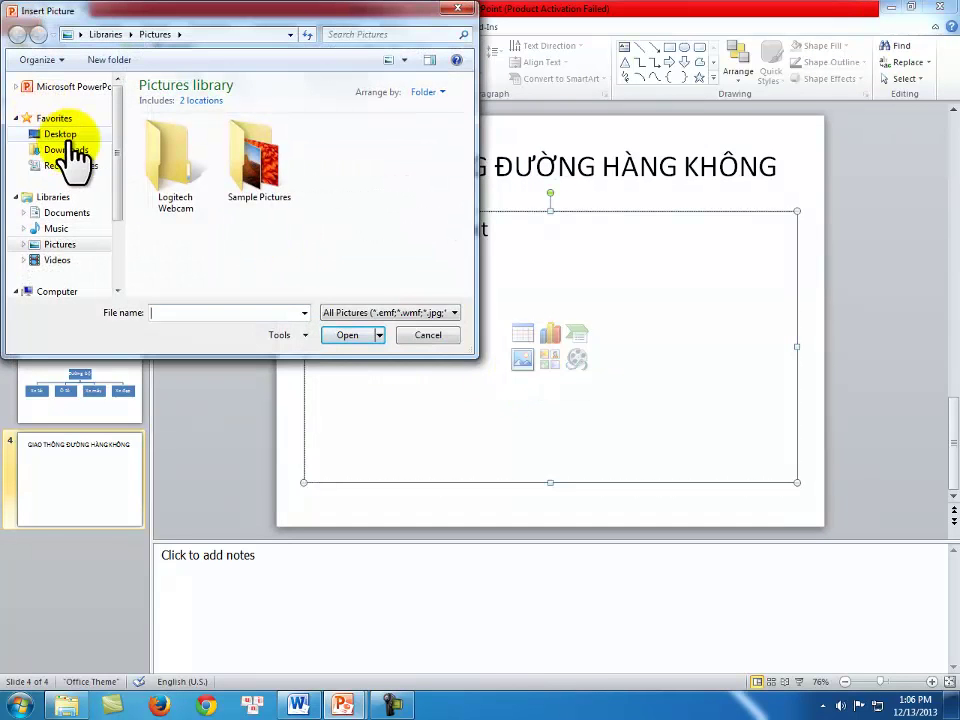
pyautogui.click(62, 134)
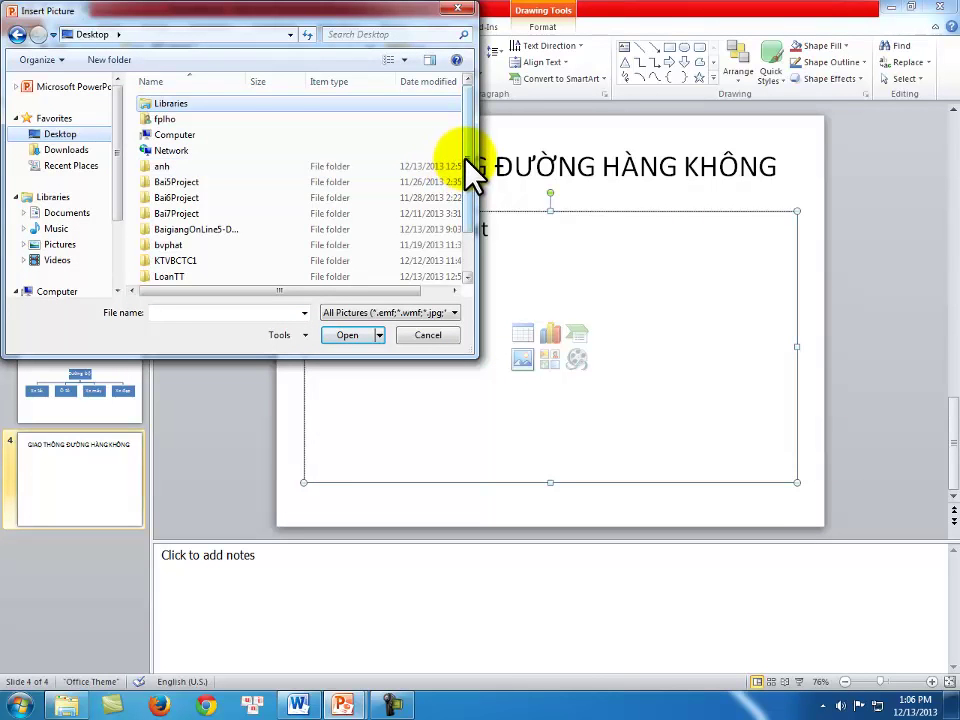
pyautogui.doubleClick(185, 163)
pyautogui.doubleClick(188, 131)
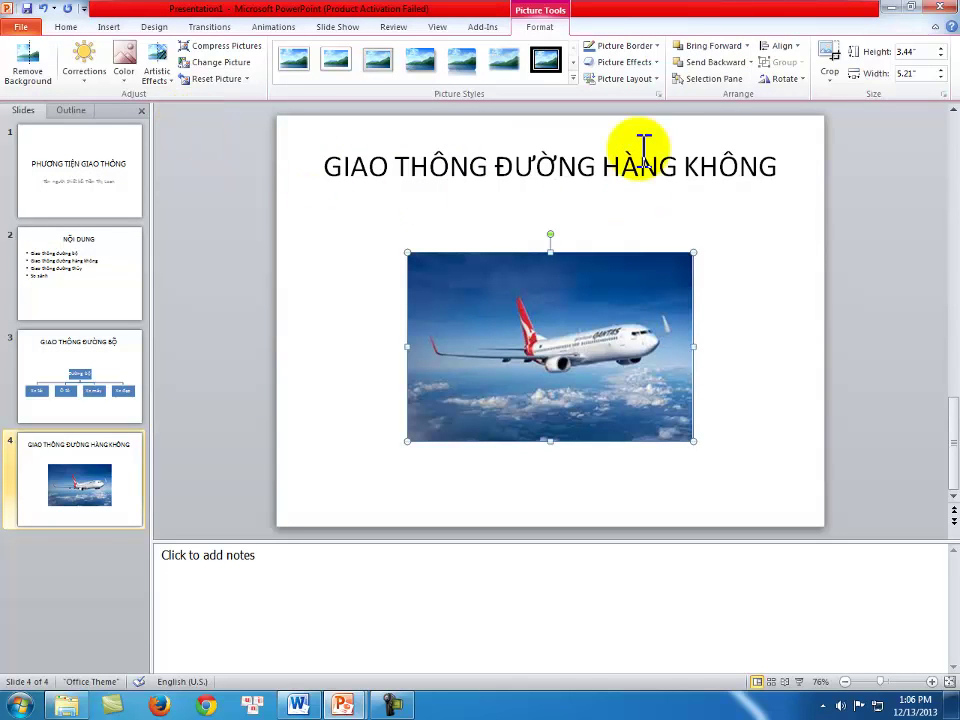
# Tilt the airplane picture at an angle, then add a blank fifth slide.
pyautogui.moveTo(548, 232); pyautogui.dragTo(531, 258)
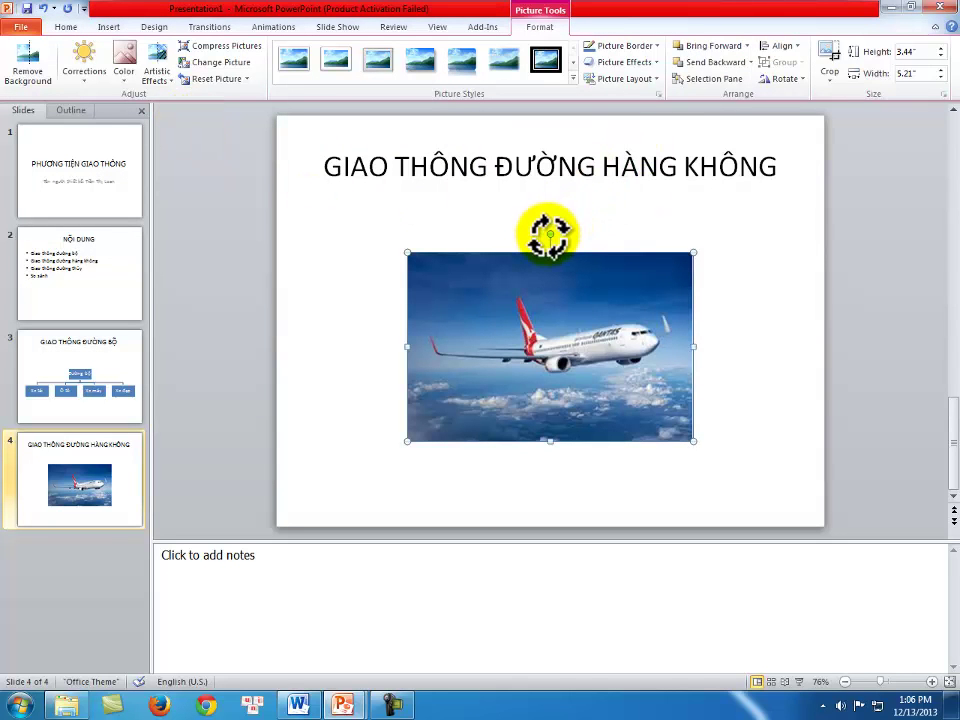
pyautogui.moveTo(528, 263)
pyautogui.mouseDown()
pyautogui.moveTo(540, 237)
pyautogui.moveTo(520, 293)
pyautogui.mouseUp()
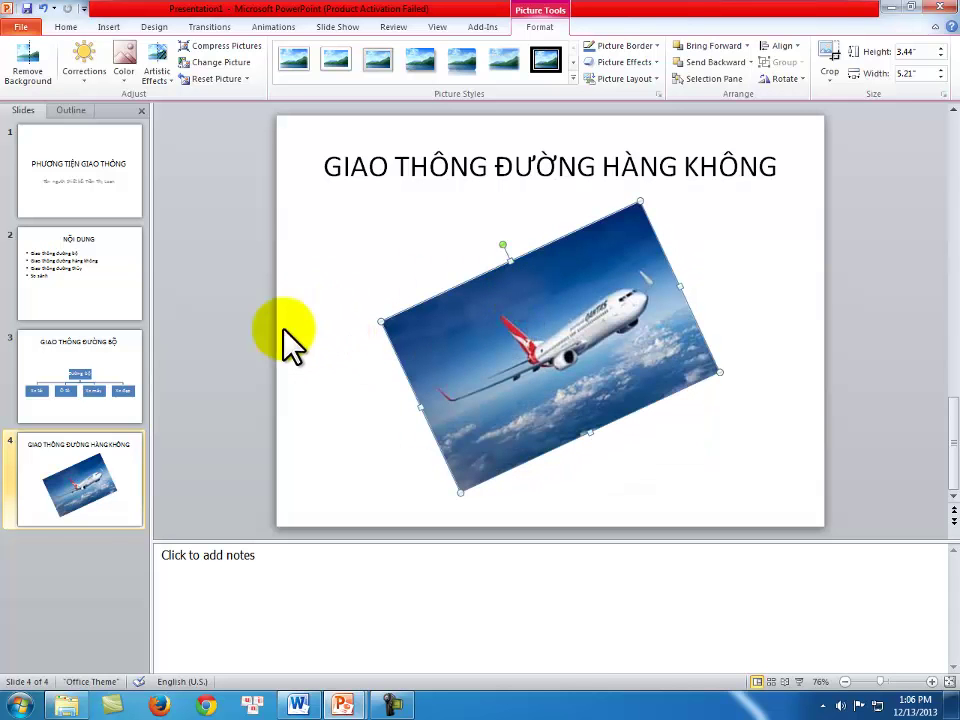
pyautogui.click(114, 488)
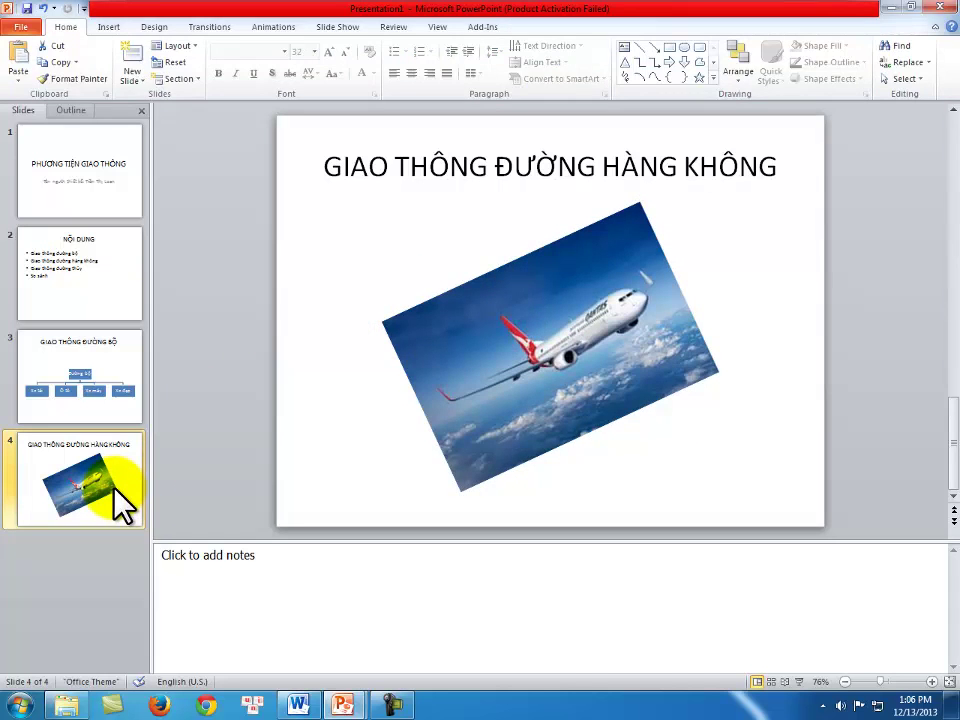
pyautogui.press('Return')
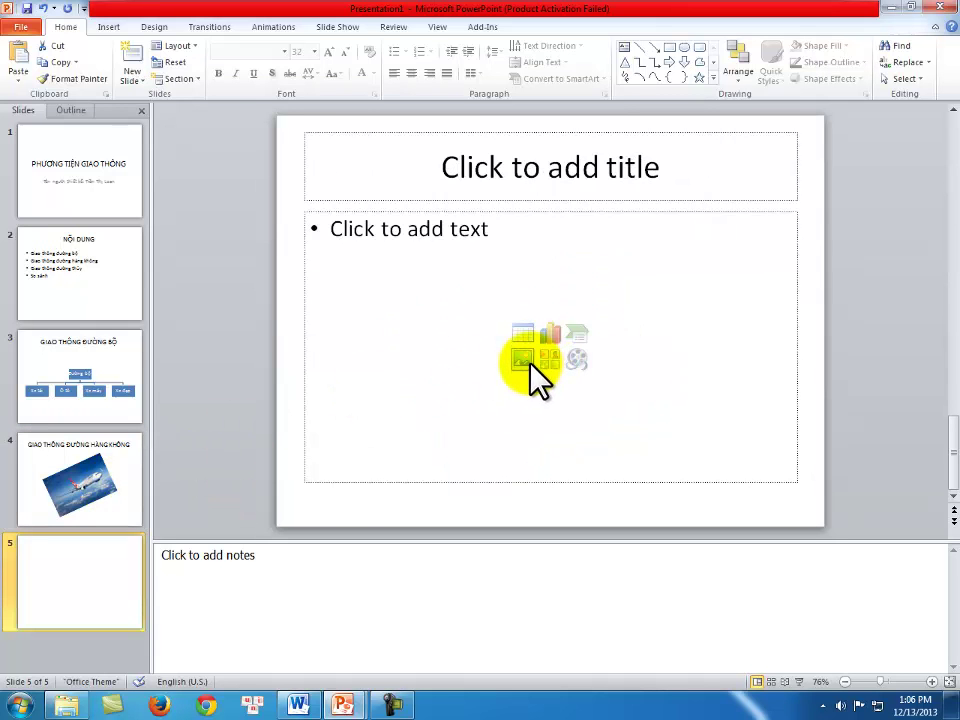
# Insert the Tauhoa.png boat picture on slide 5 and title it 'GIAO THÔNG ĐƯỜNG THỦY'.
pyautogui.click(524, 360)
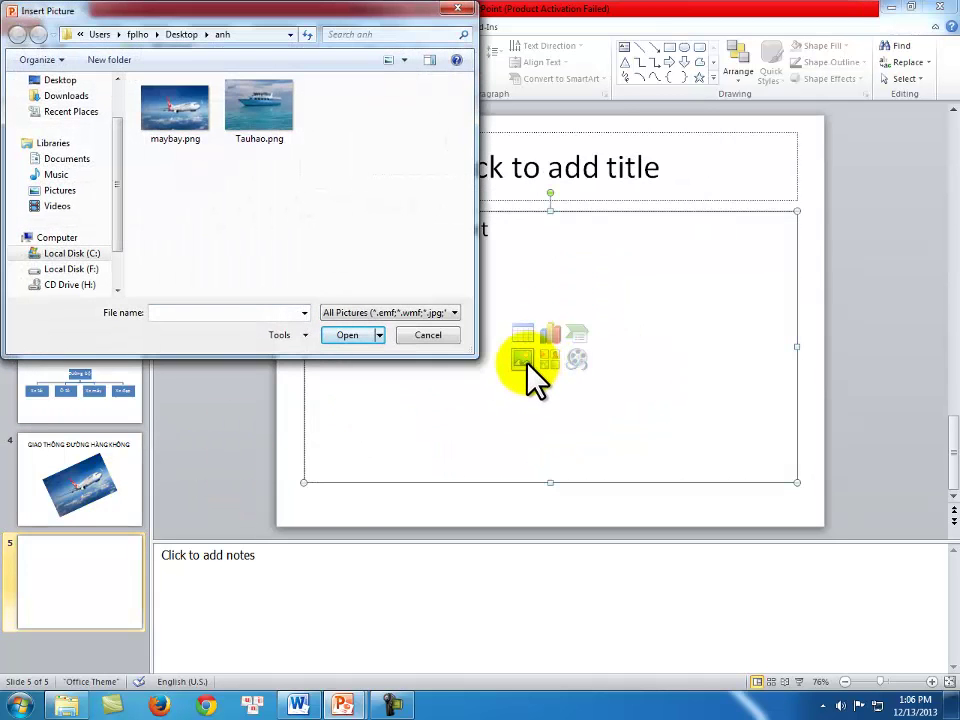
pyautogui.doubleClick(258, 112)
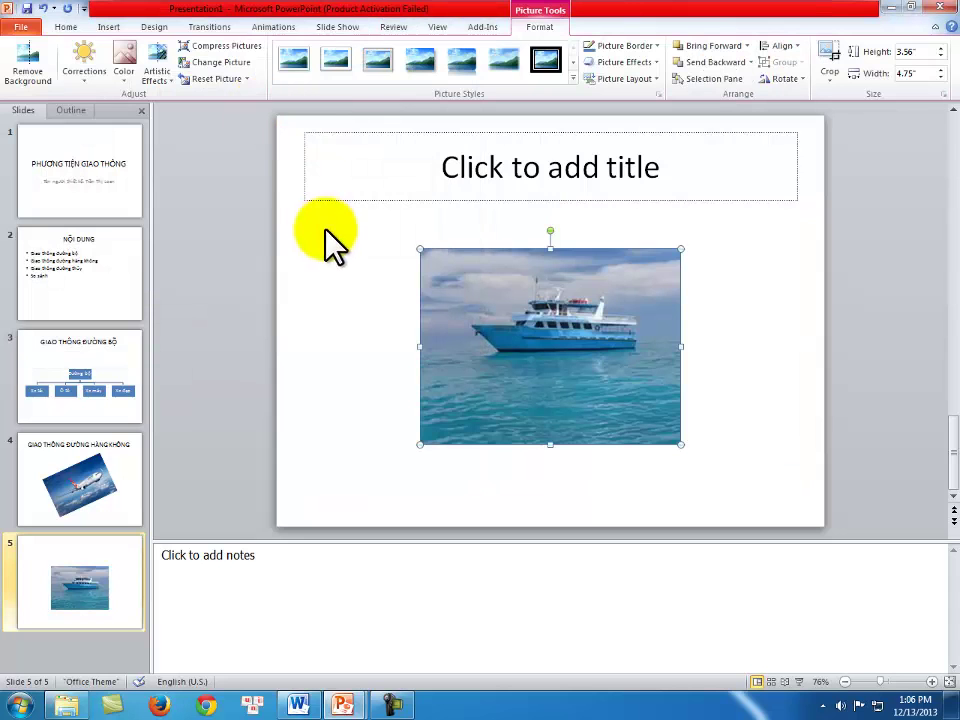
pyautogui.click(497, 165)
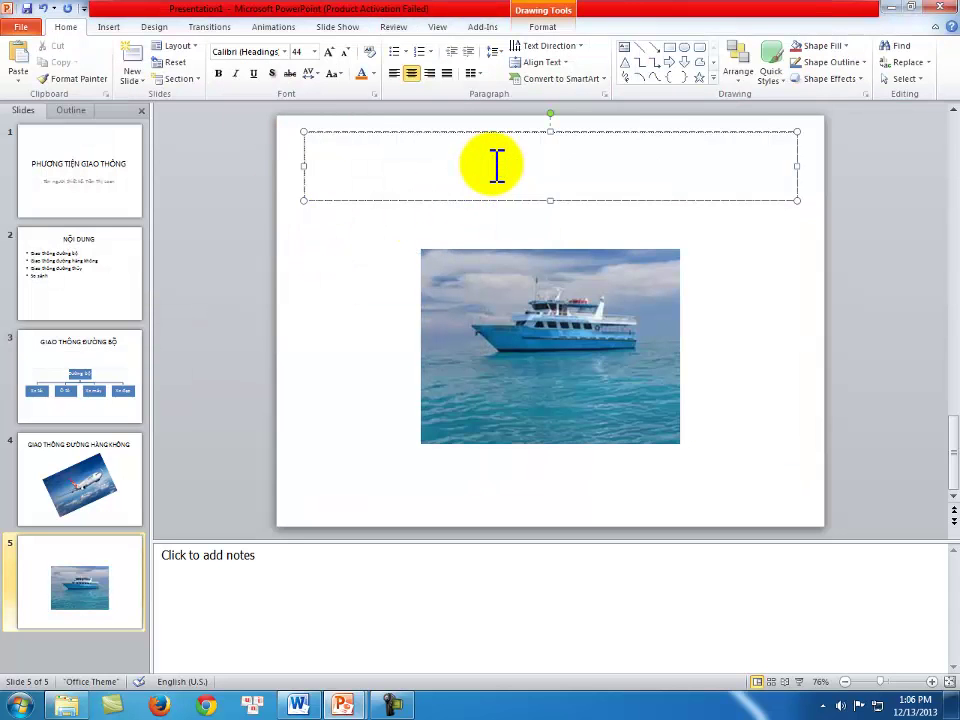
pyautogui.write('GIAO THOONG DDUOWNG THUYE')
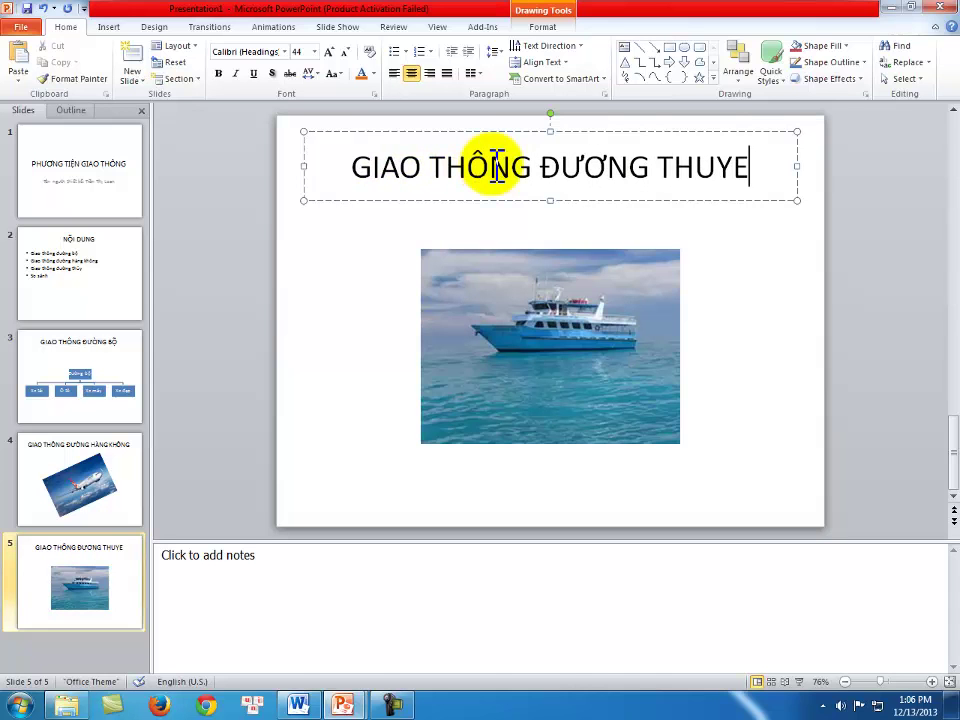
pyautogui.press('BackSpace')
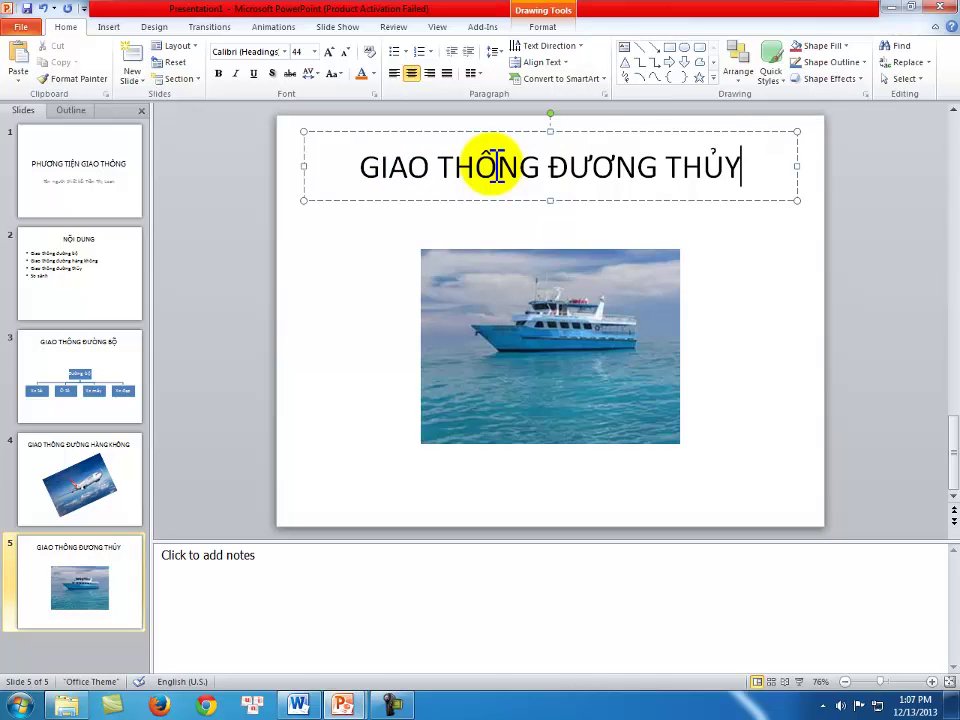
pyautogui.click(617, 168)
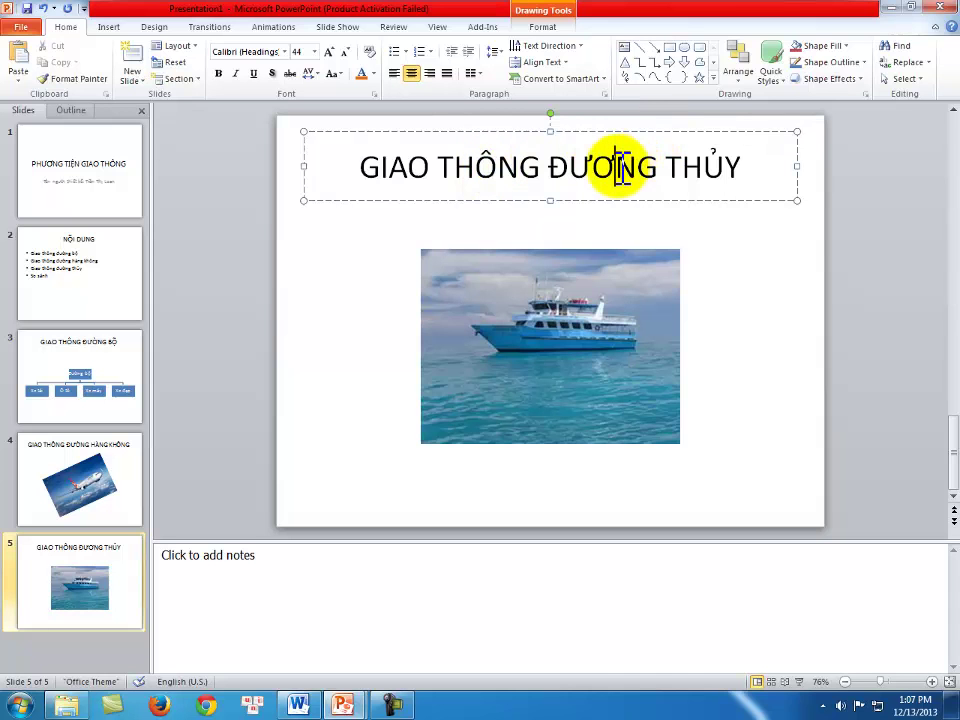
pyautogui.press('BackSpace')
pyautogui.press('BackSpace')
pyautogui.write('ƯƠ')
pyautogui.click(40, 598)
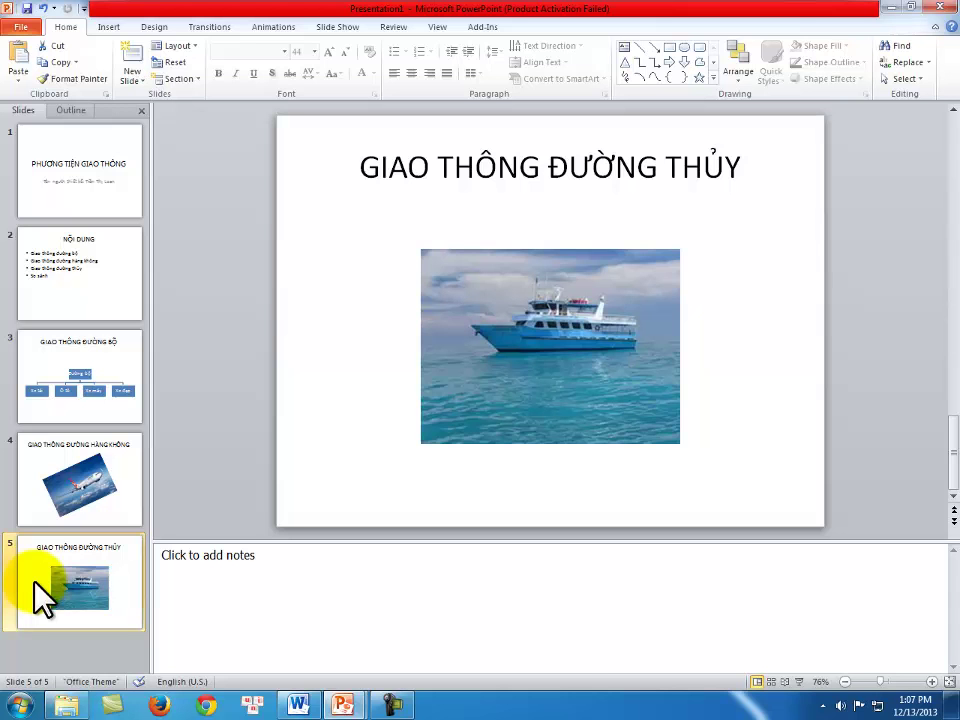
pyautogui.click(62, 198)
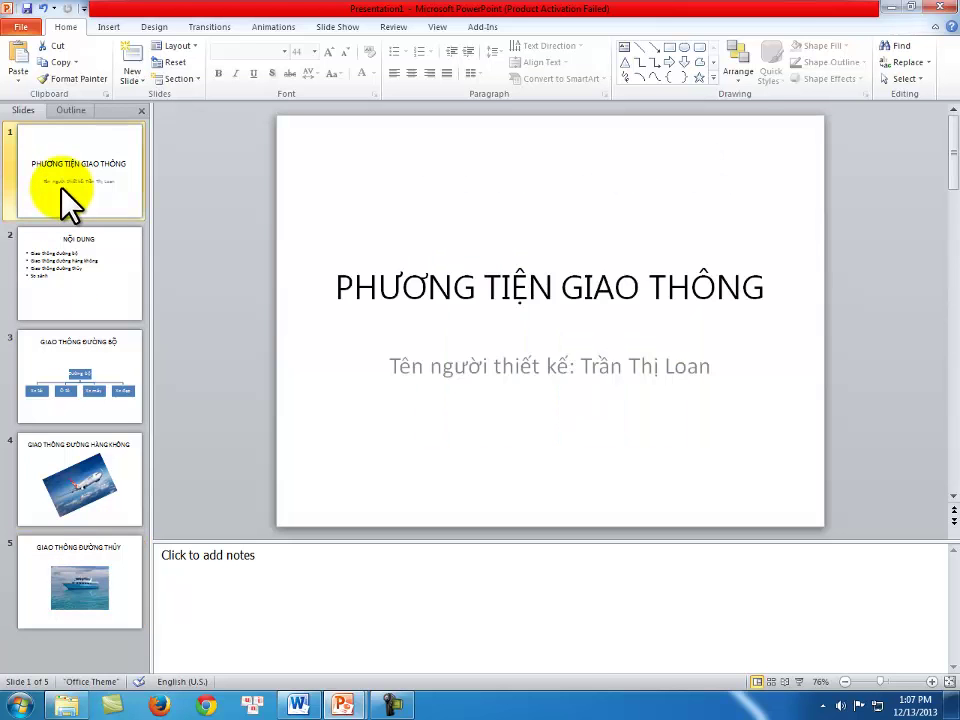
pyautogui.press('Return')
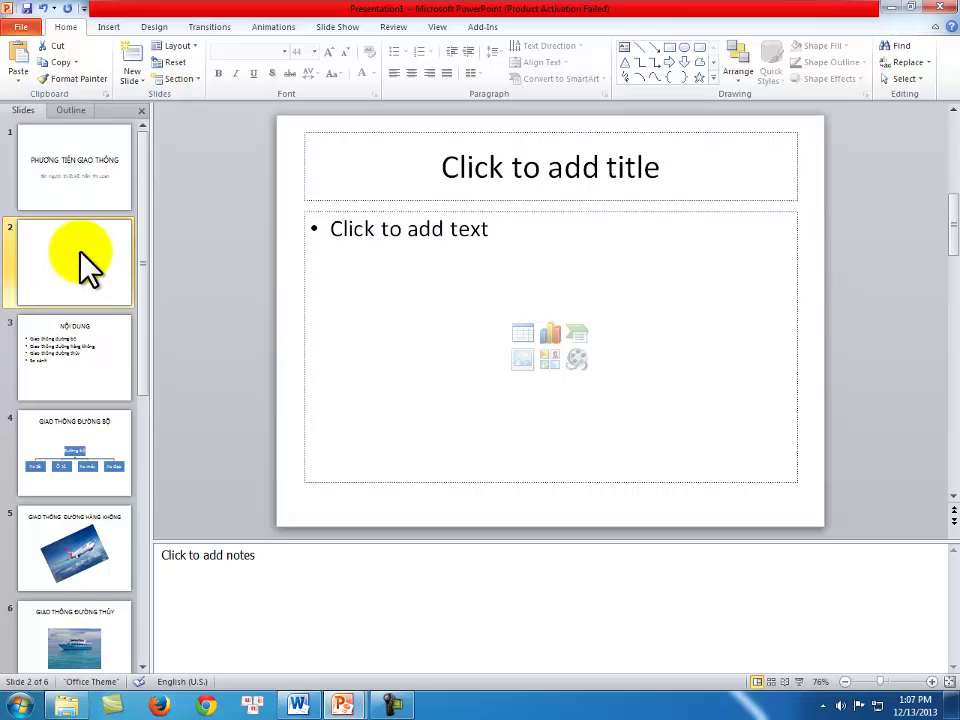
pyautogui.press('Delete')
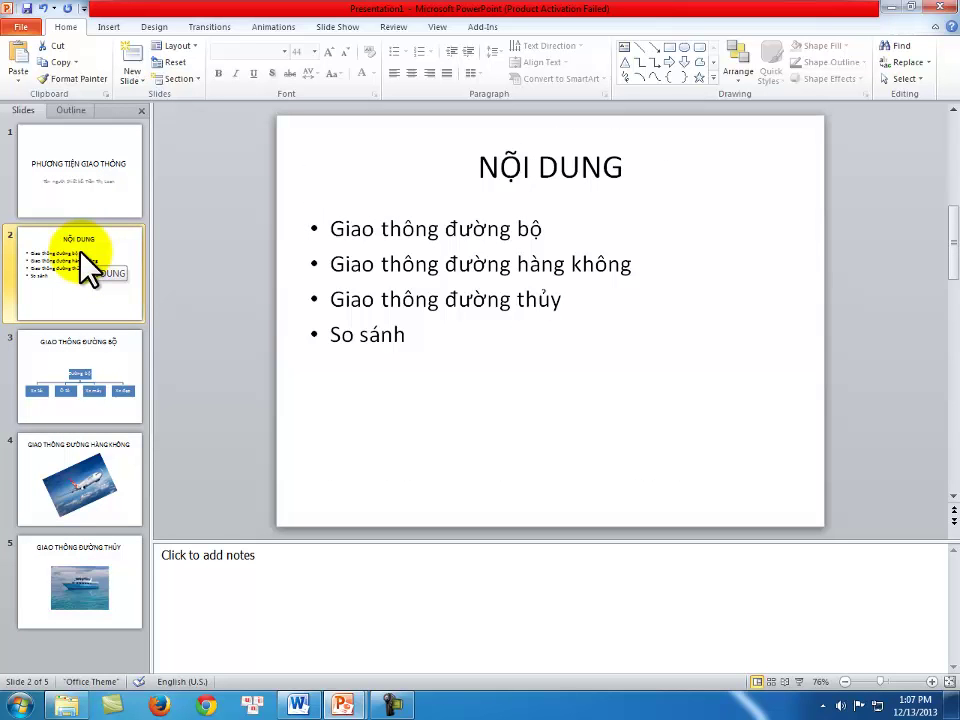
pyautogui.click(72, 583)
pyautogui.press('Return')
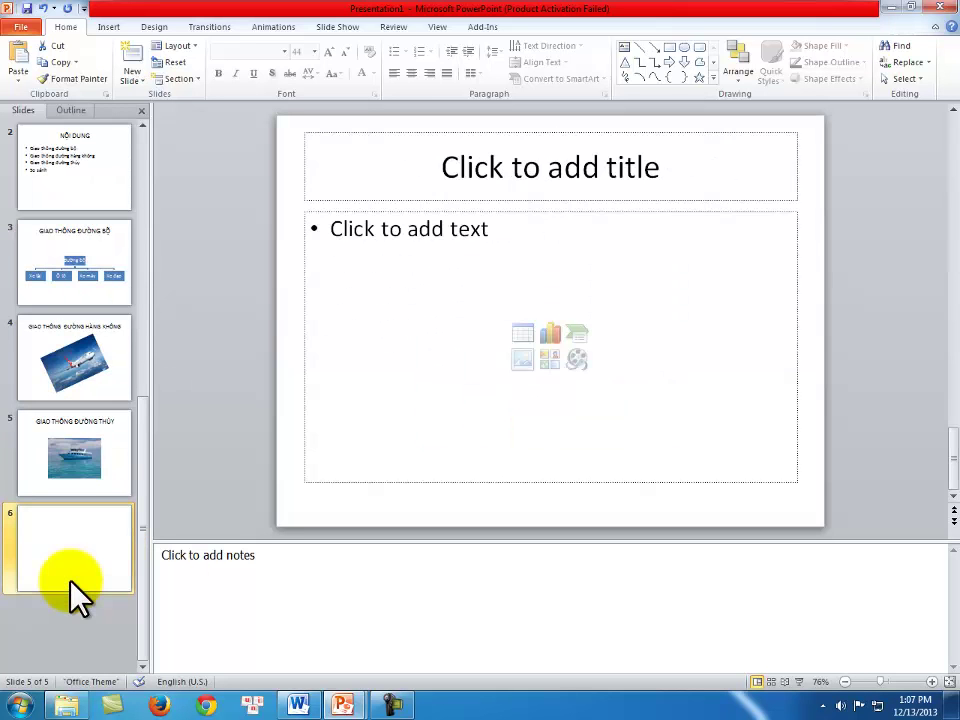
pyautogui.press('Delete')
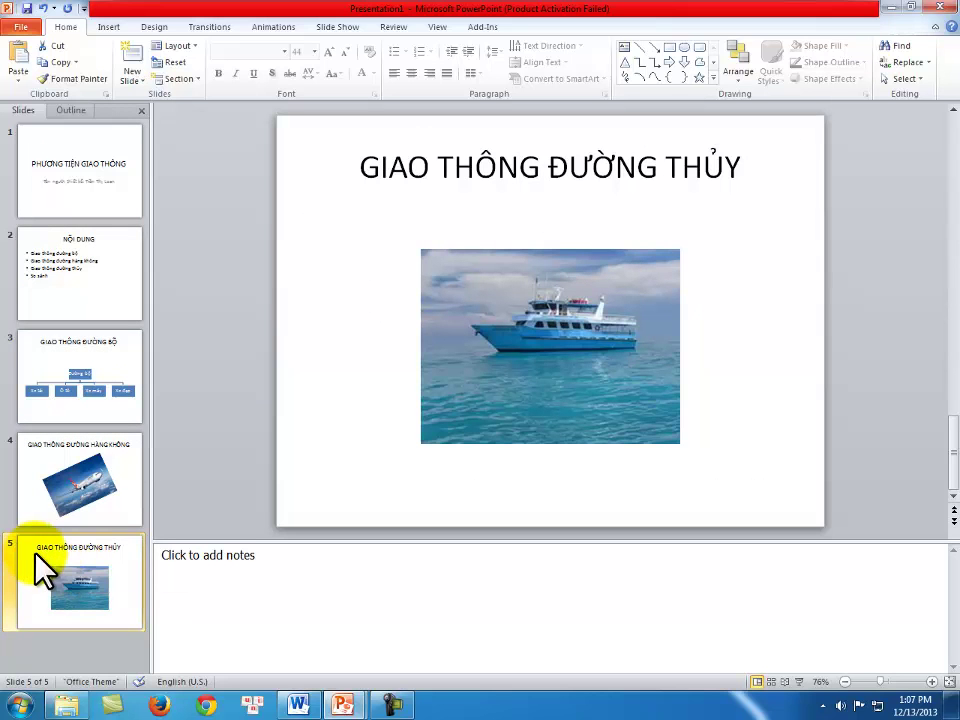
pyautogui.click(94, 470)
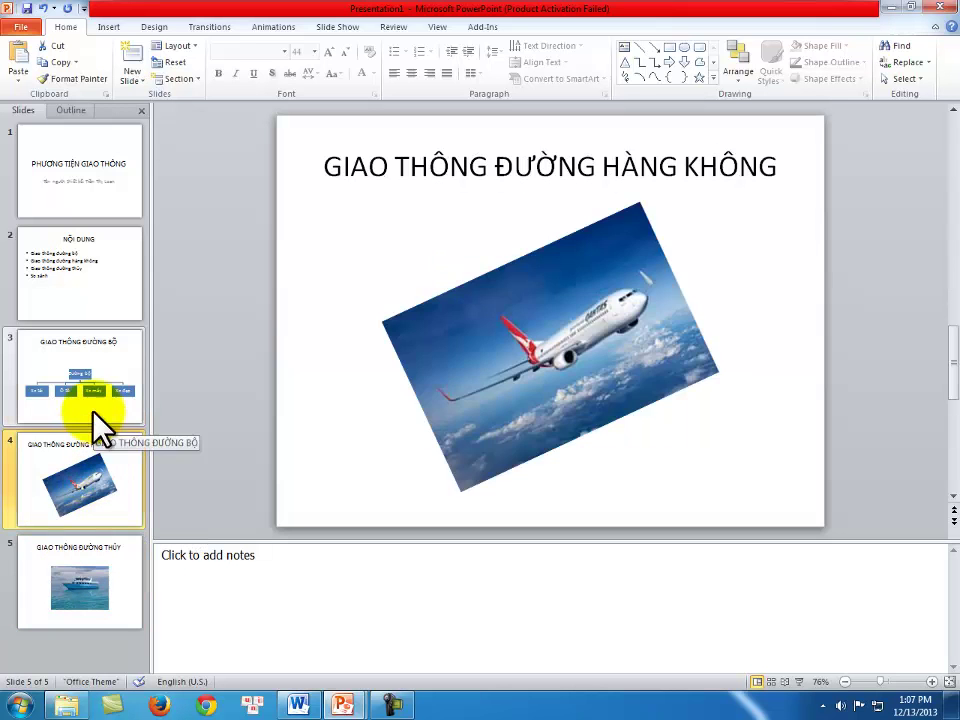
pyautogui.click(98, 398)
pyautogui.click(110, 308)
pyautogui.click(126, 210)
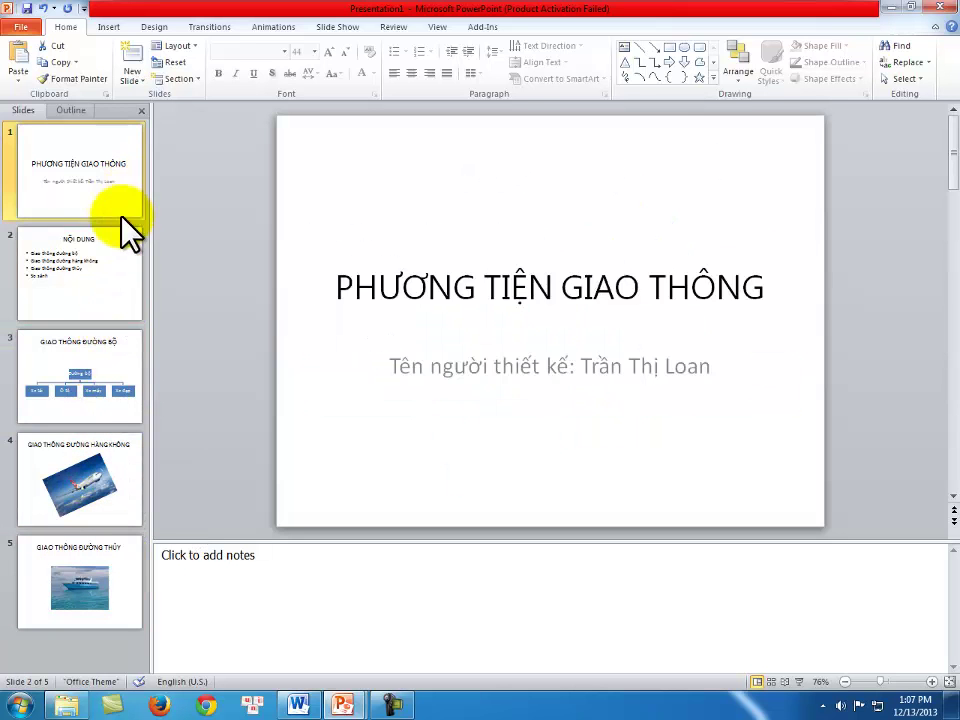
pyautogui.click(105, 270)
pyautogui.click(101, 354)
pyautogui.click(107, 456)
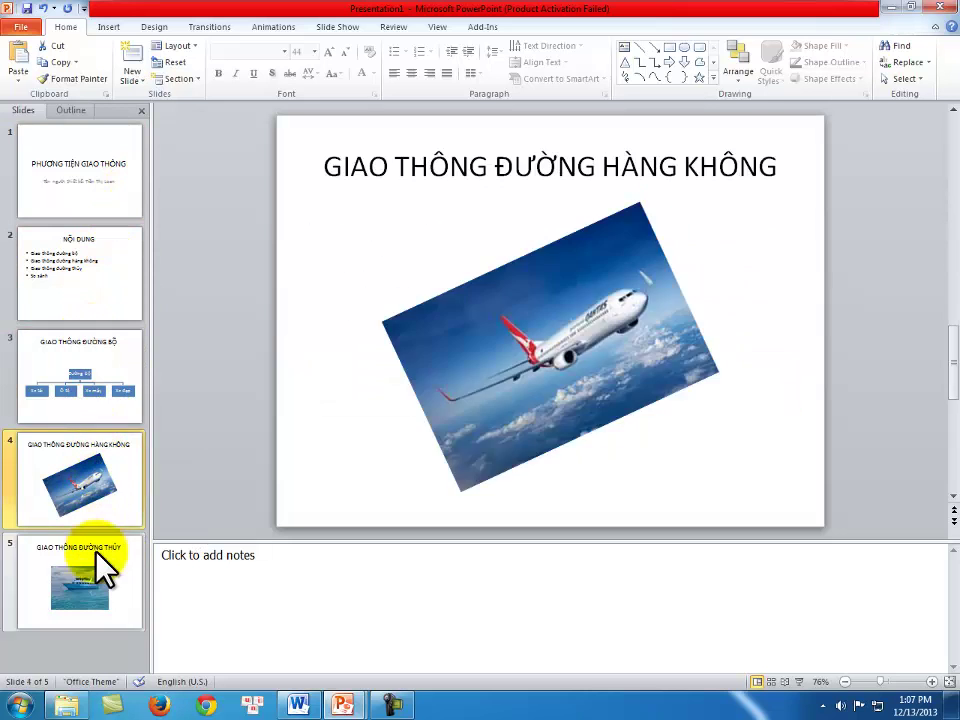
pyautogui.click(105, 553)
pyautogui.click(107, 505)
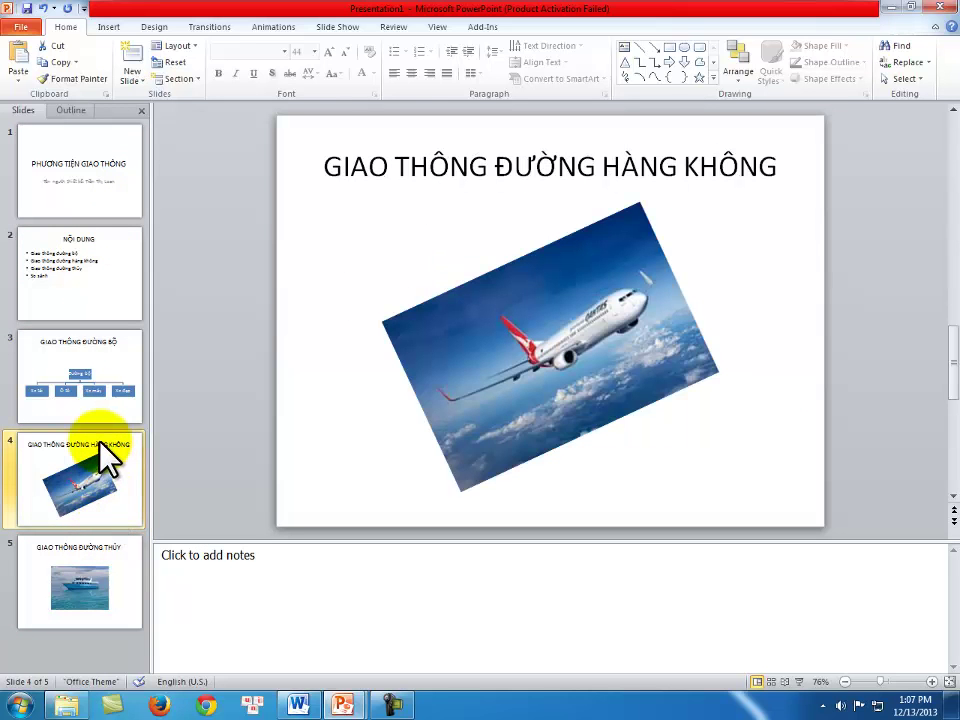
pyautogui.click(55, 274)
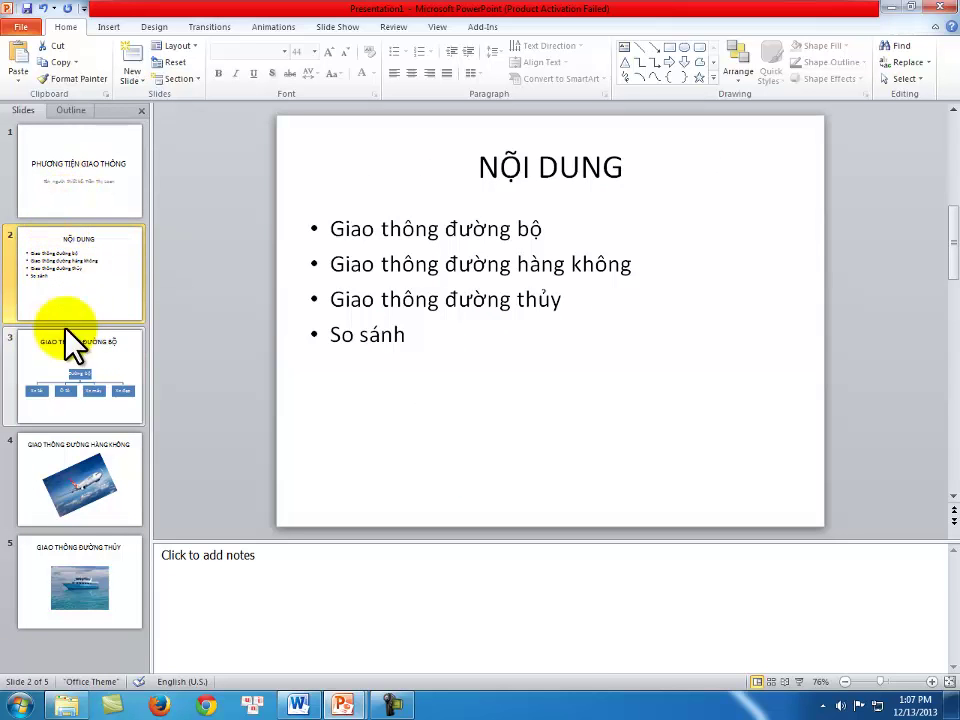
pyautogui.click(68, 350)
pyautogui.click(75, 455)
pyautogui.click(83, 560)
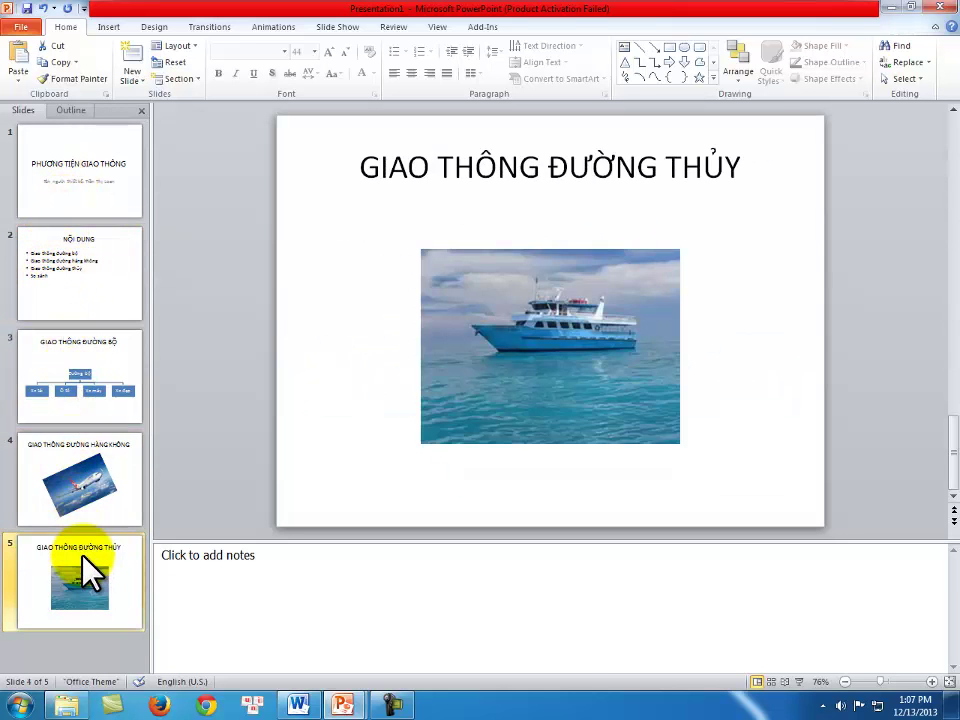
pyautogui.click(96, 248)
pyautogui.click(111, 173)
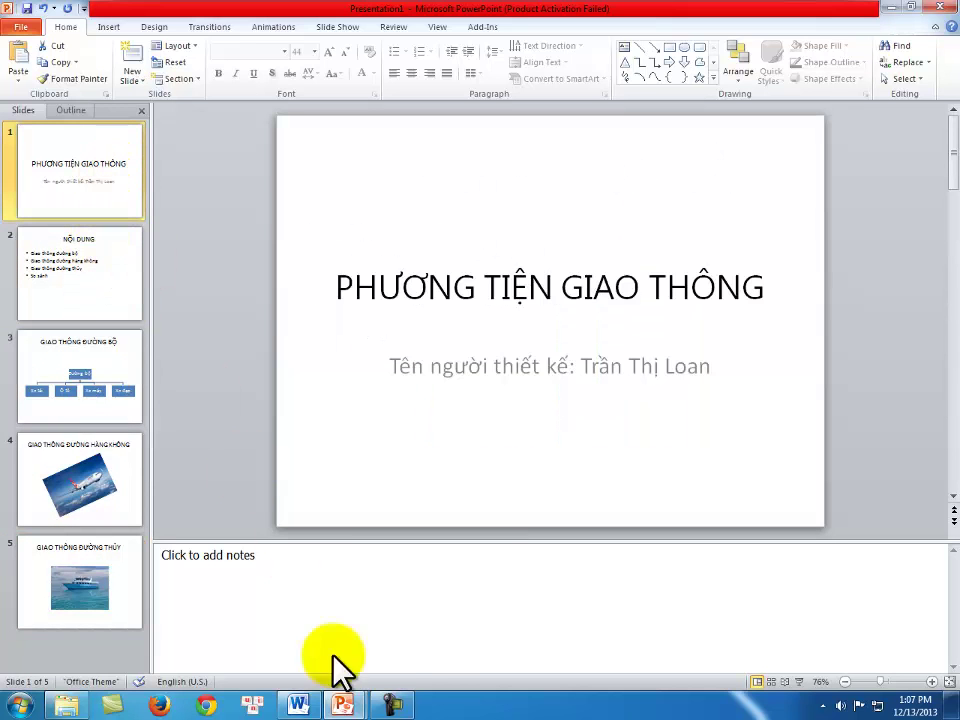
# Switch to the Word lesson document Document1.
pyautogui.click(398, 703)
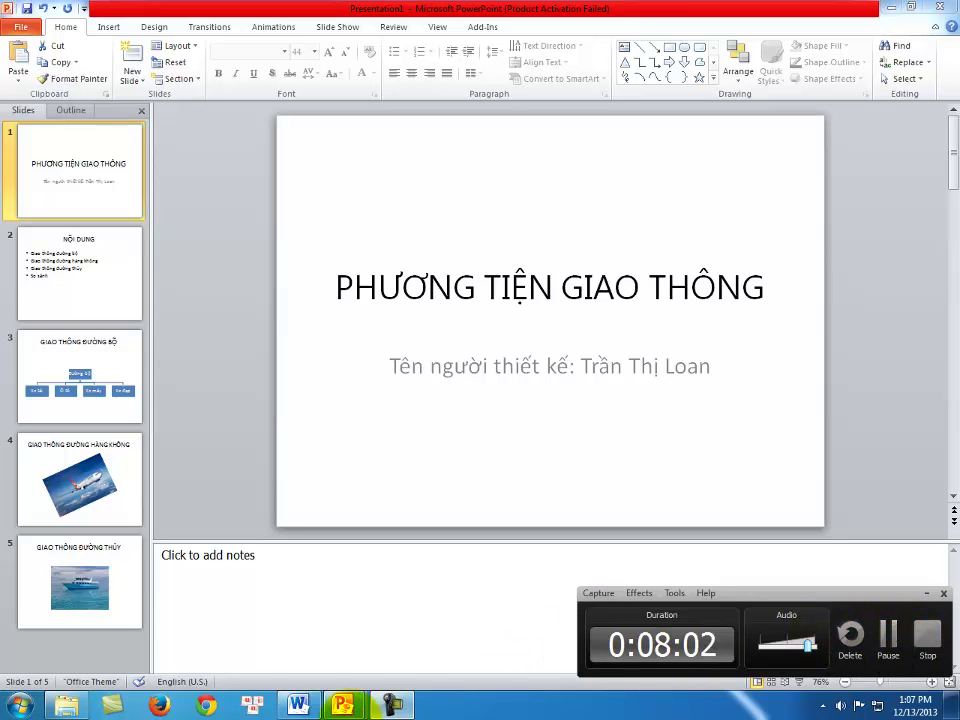
pyautogui.moveTo(305, 708)
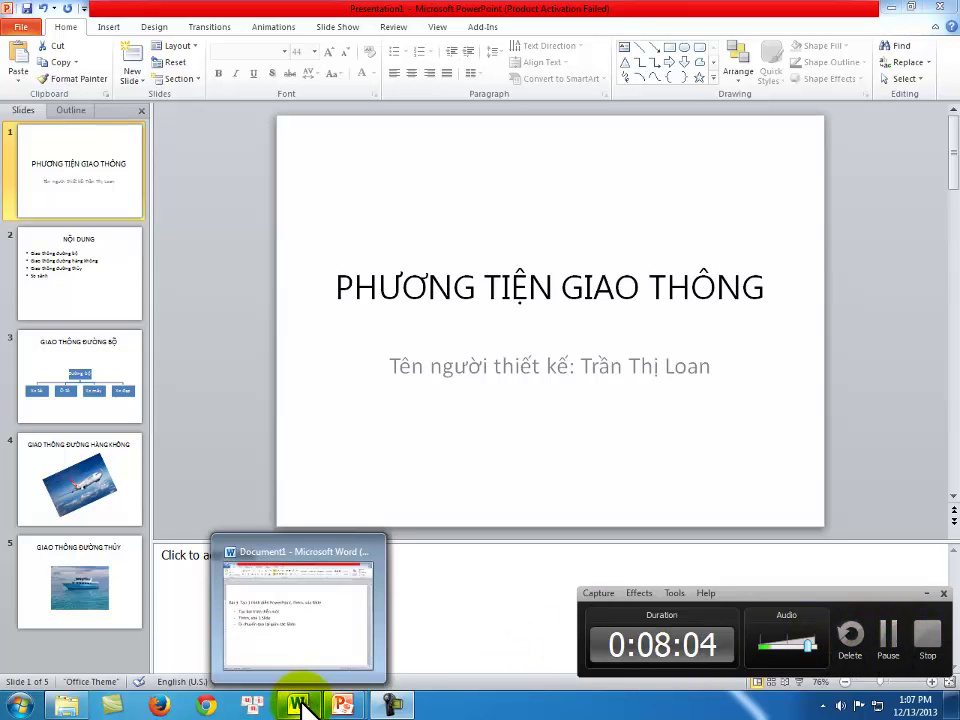
pyautogui.click(300, 703)
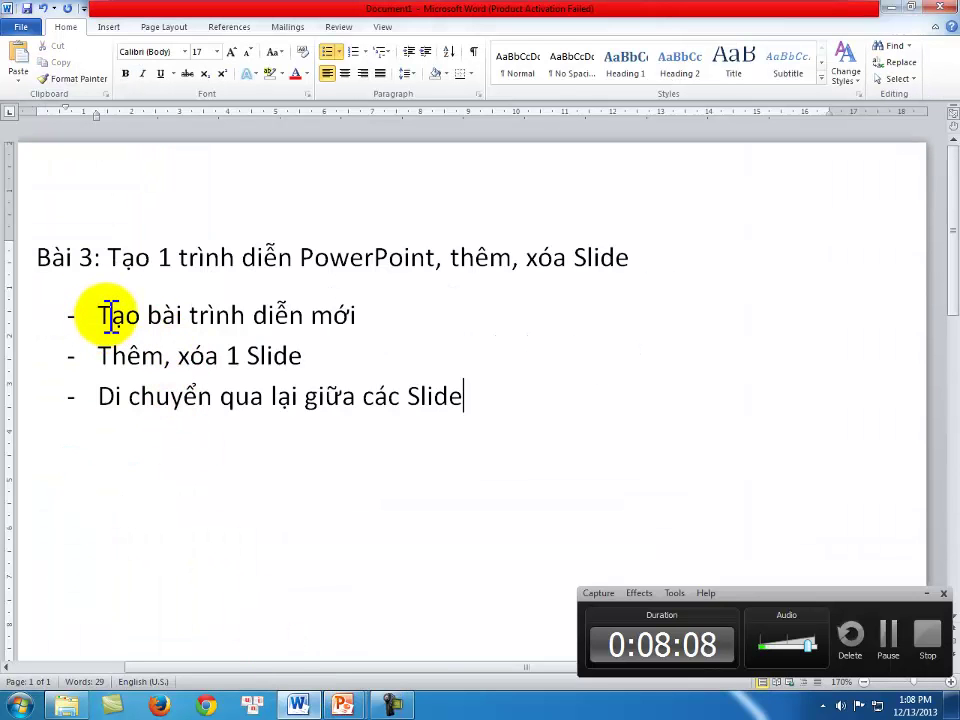
# Select the bullets 'Tạo bài trình diễn mới', 'Thêm, xóa 1 Slide' and the third line.
pyautogui.moveTo(100, 315); pyautogui.dragTo(346, 318)
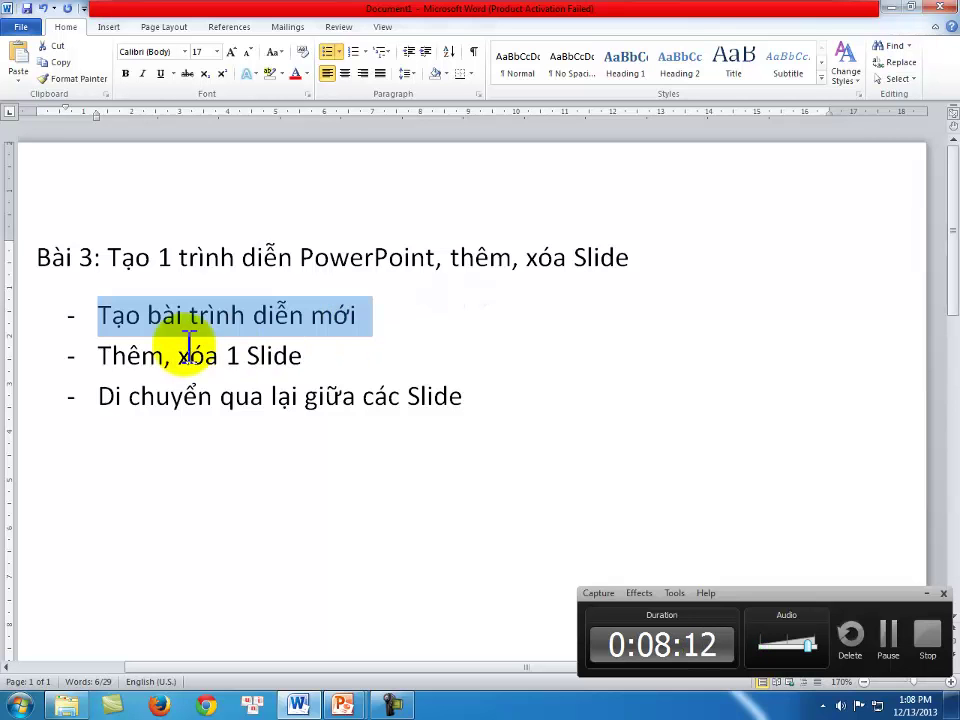
pyautogui.moveTo(100, 356); pyautogui.dragTo(316, 357)
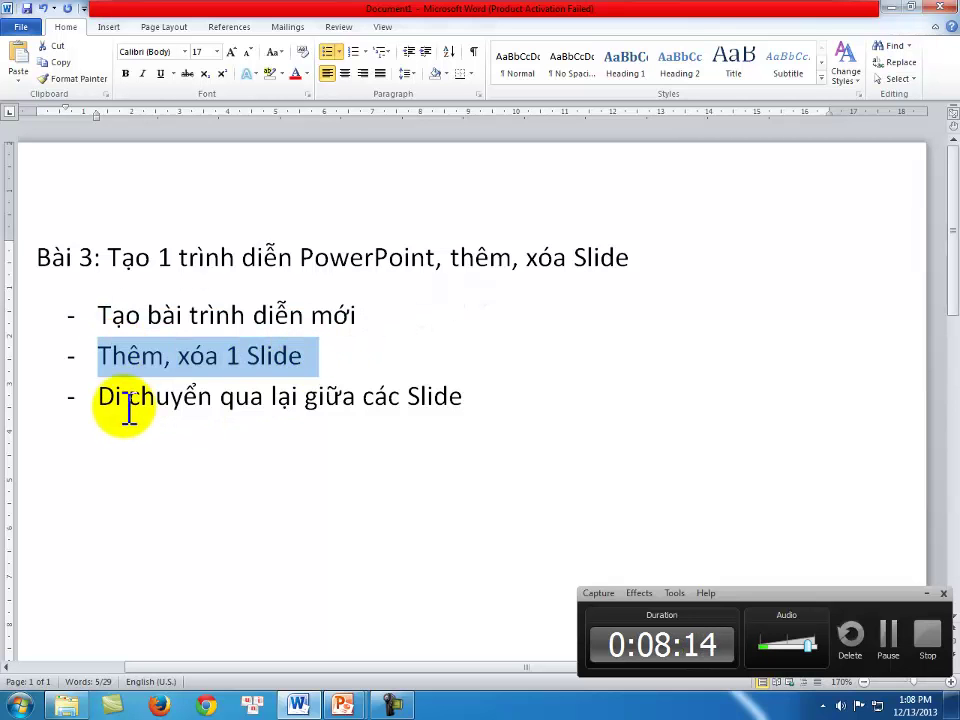
pyautogui.moveTo(129, 400); pyautogui.dragTo(407, 400)
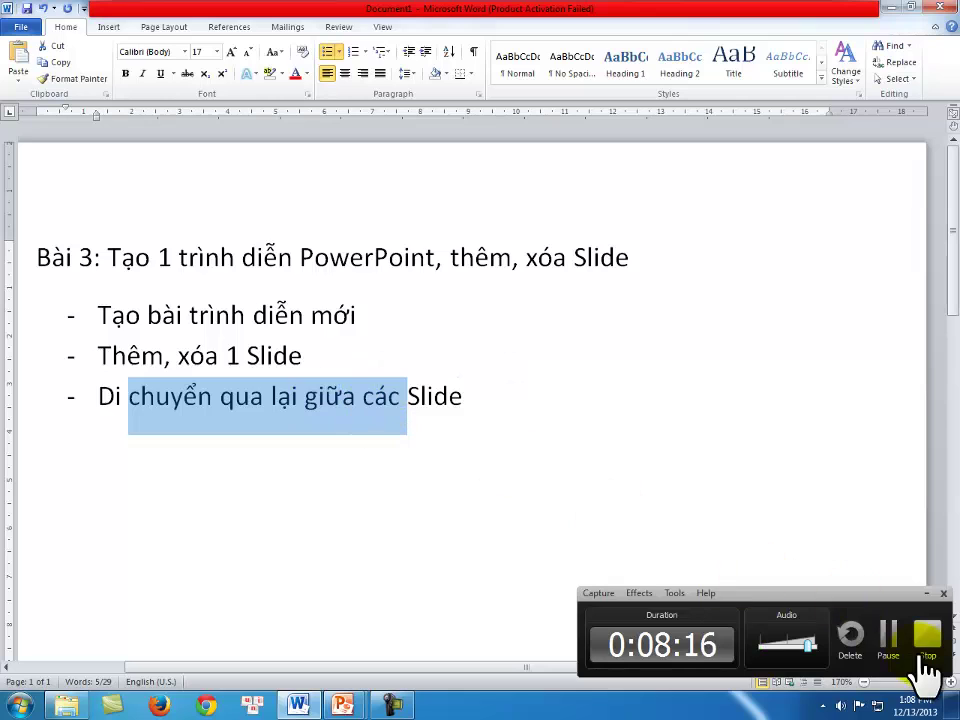